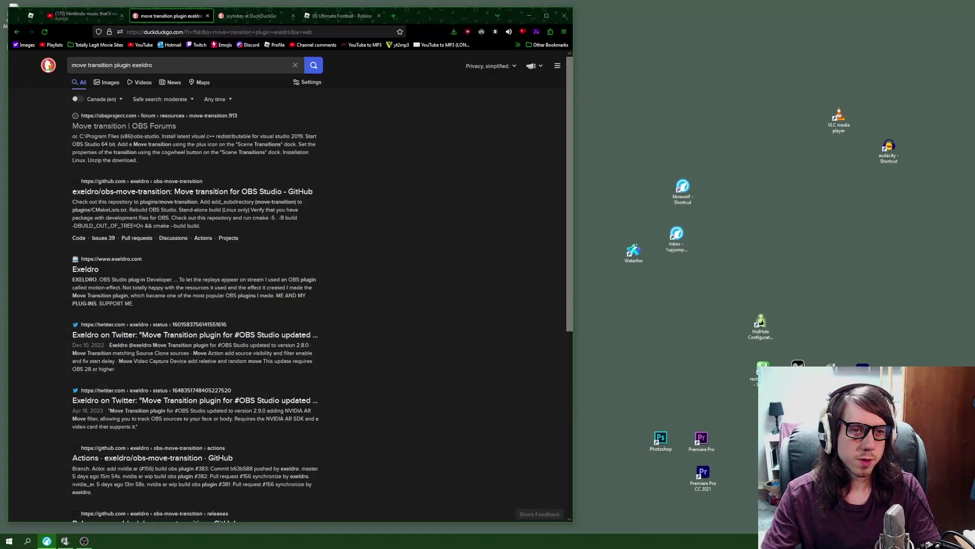
Open the 'Move transition | OBS Forums' result from the exeldro search in a new tab.
click(111, 65)
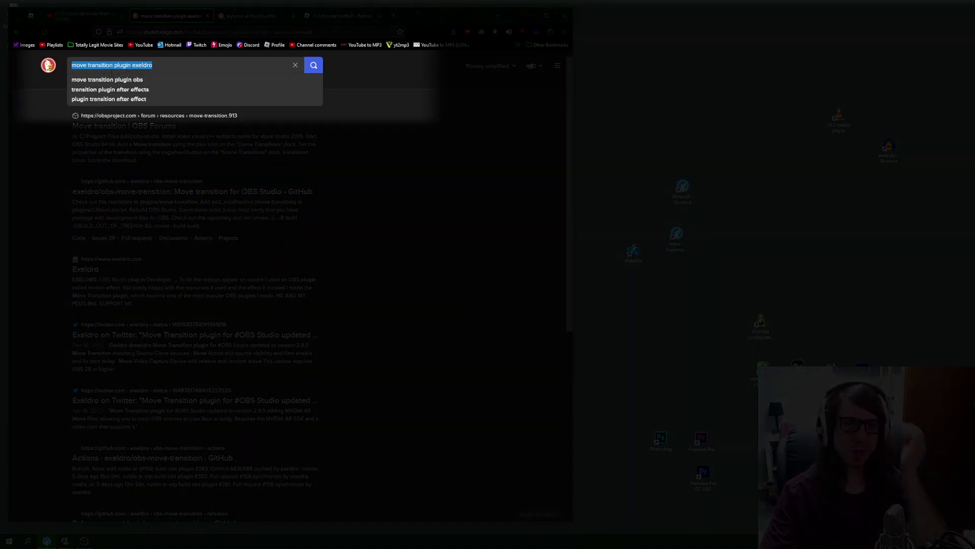
click(370, 199)
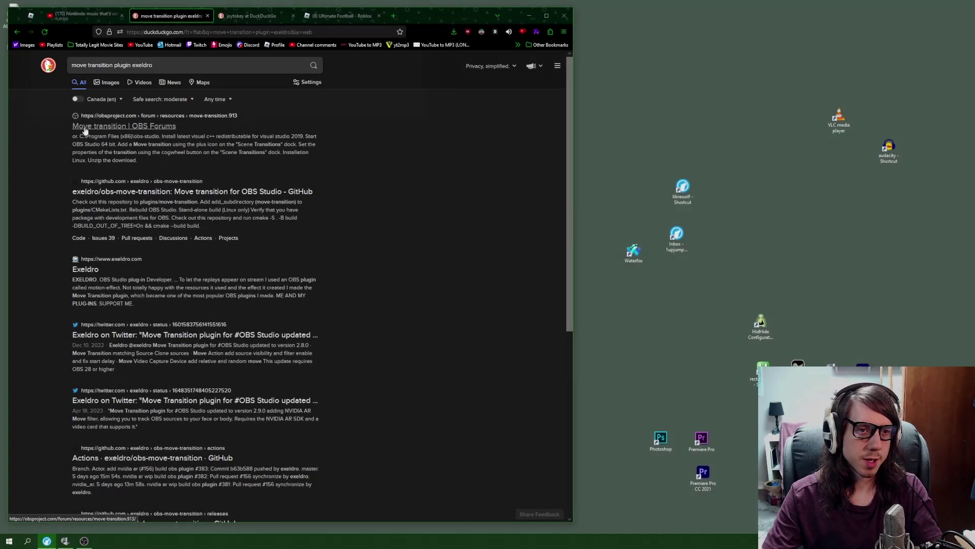
middle_click(85, 131)
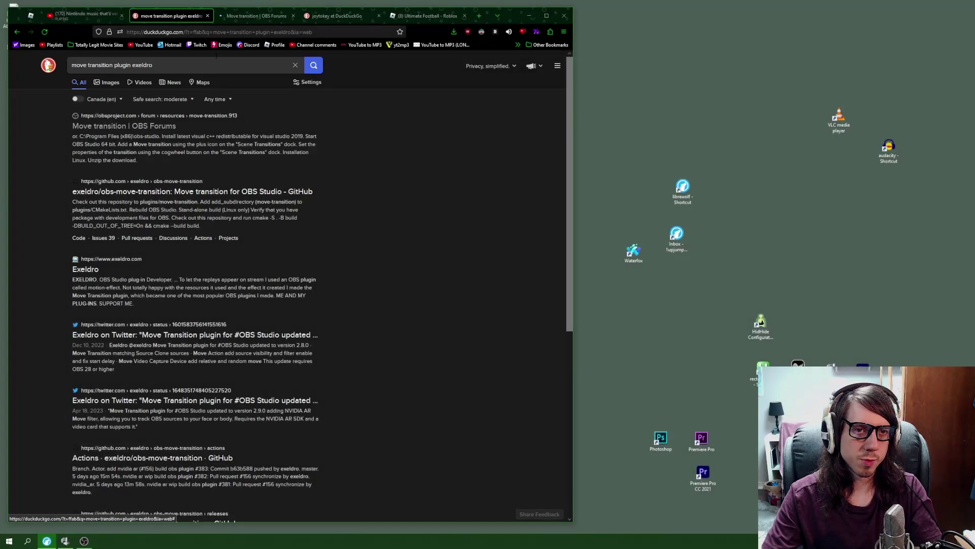
Download move-transition-2.9.1-windows.zip from the forum page's file list.
click(254, 16)
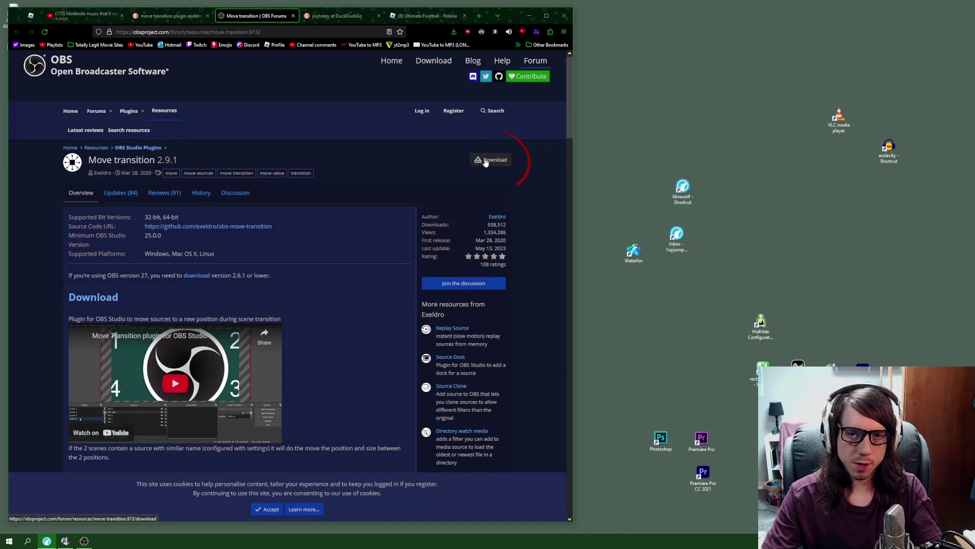
click(491, 160)
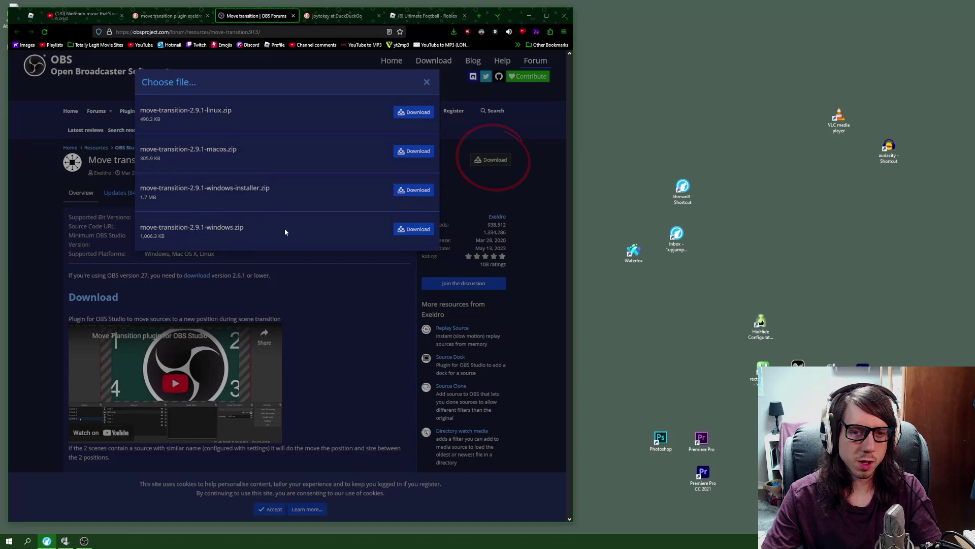
double_click(239, 227)
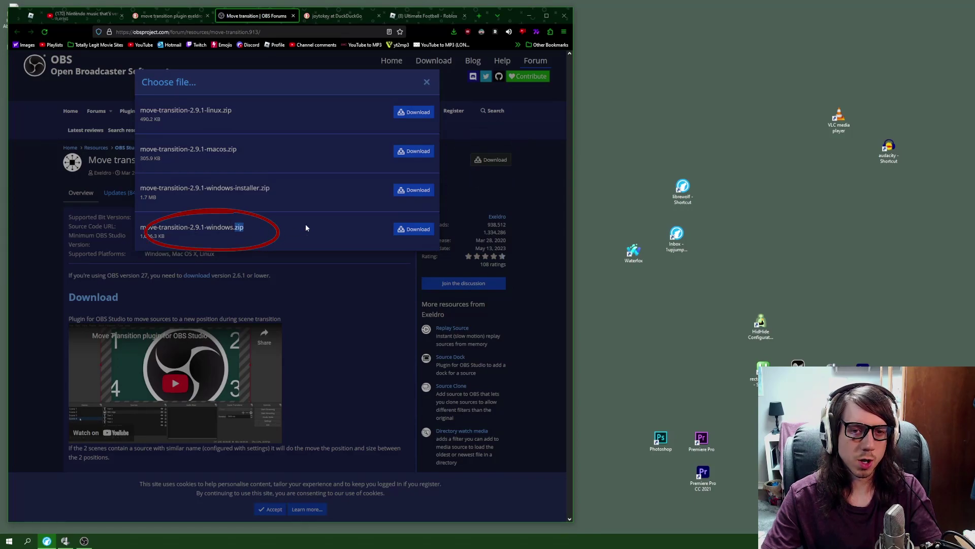
double_click(247, 188)
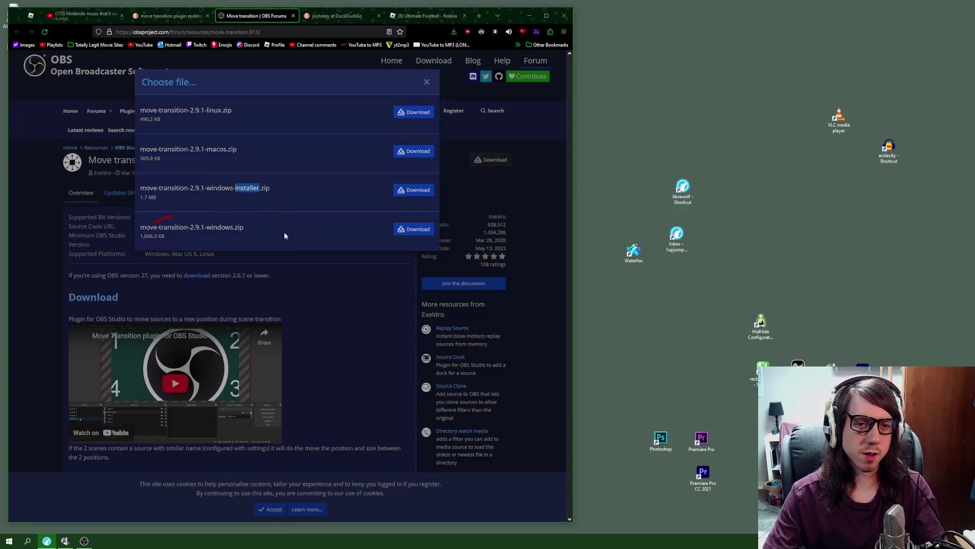
click(407, 230)
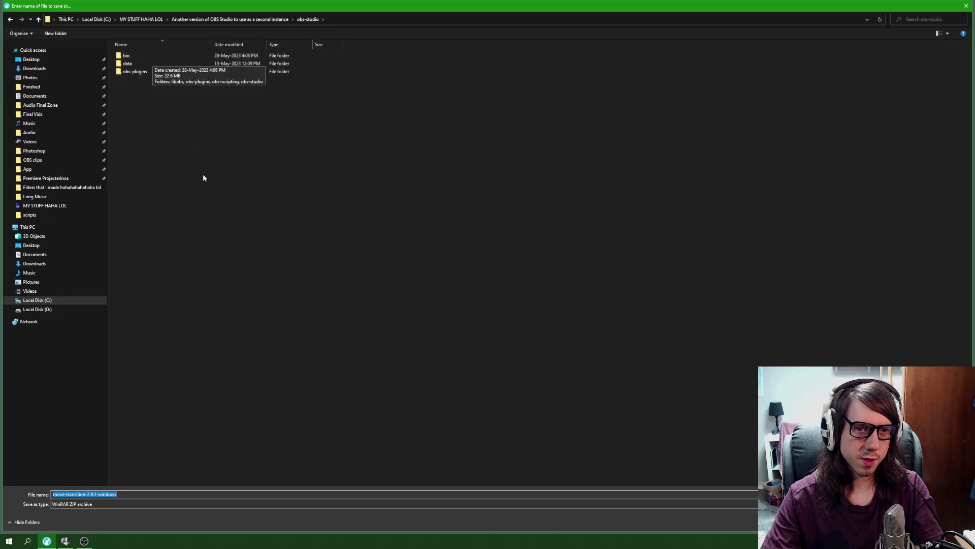
Save the move-transition zip to obs-studio, extract it there, and delete the zip.
click(127, 496)
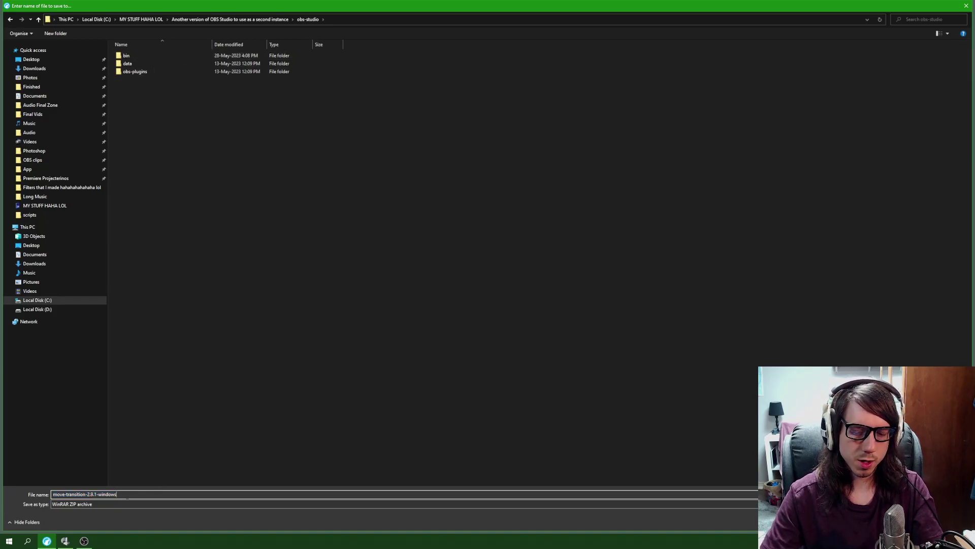
key(Return)
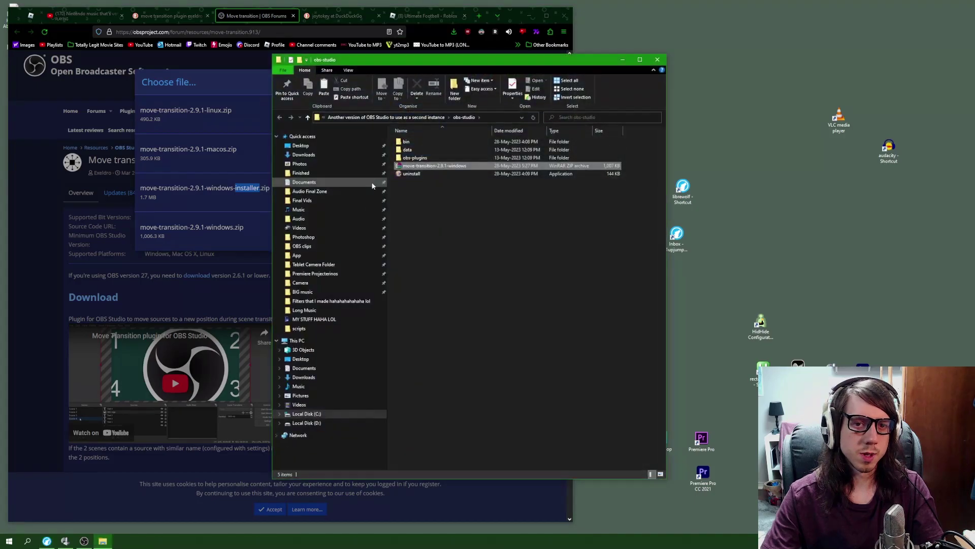
right_click(441, 169)
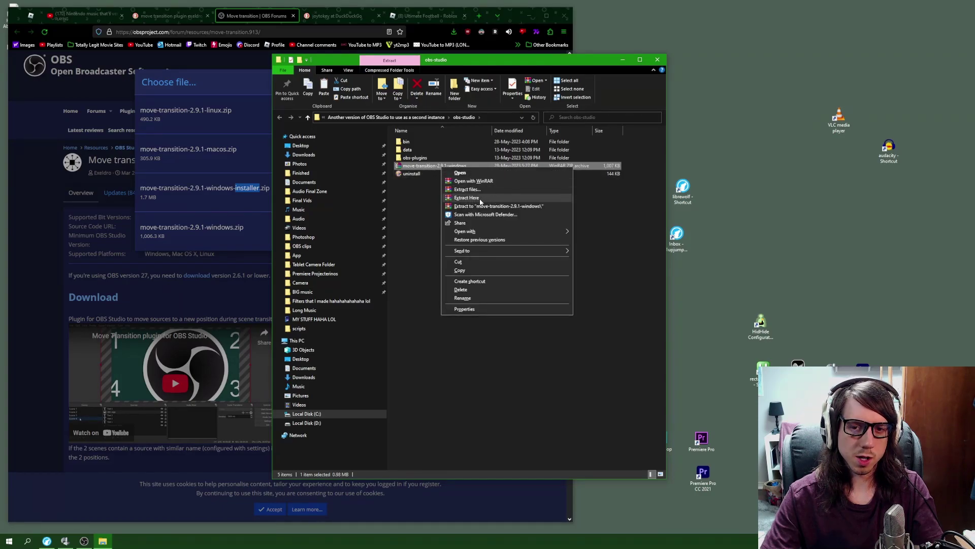
click(413, 222)
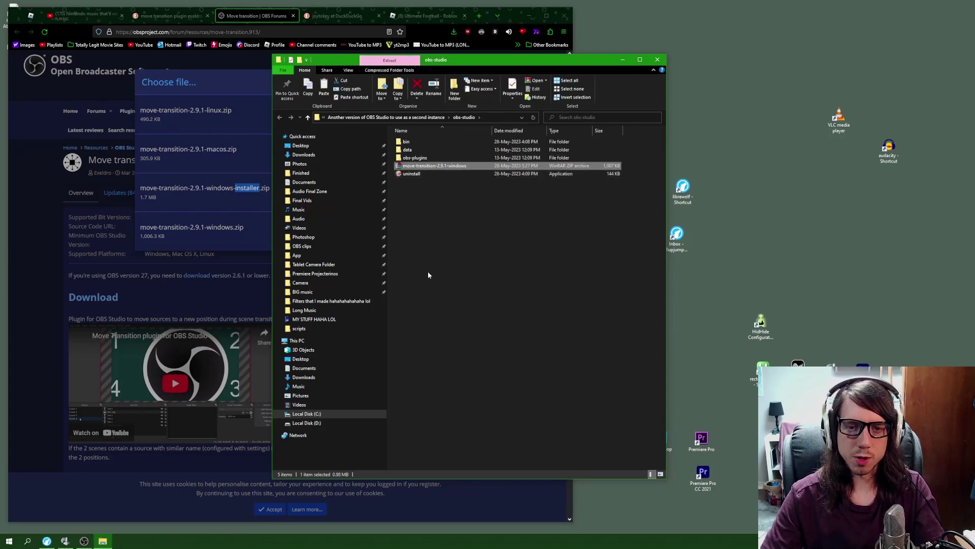
key(Delete)
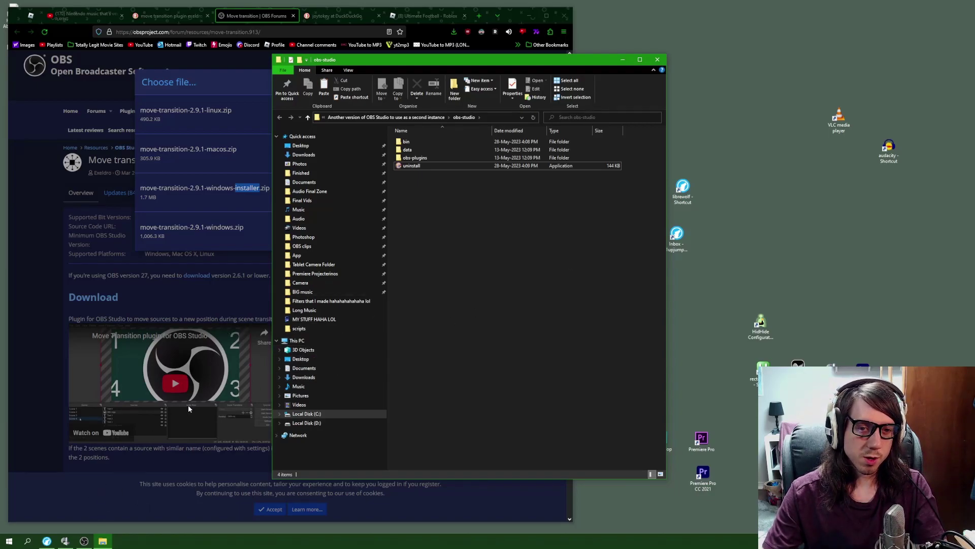
mouse_move(84, 543)
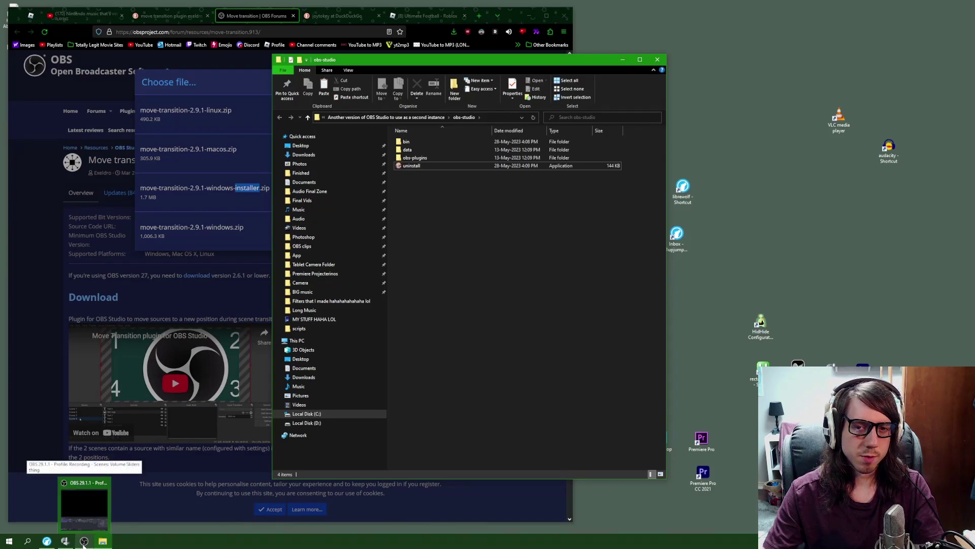
Open the Filters window for the Internet Browser/Game audio source.
click(84, 542)
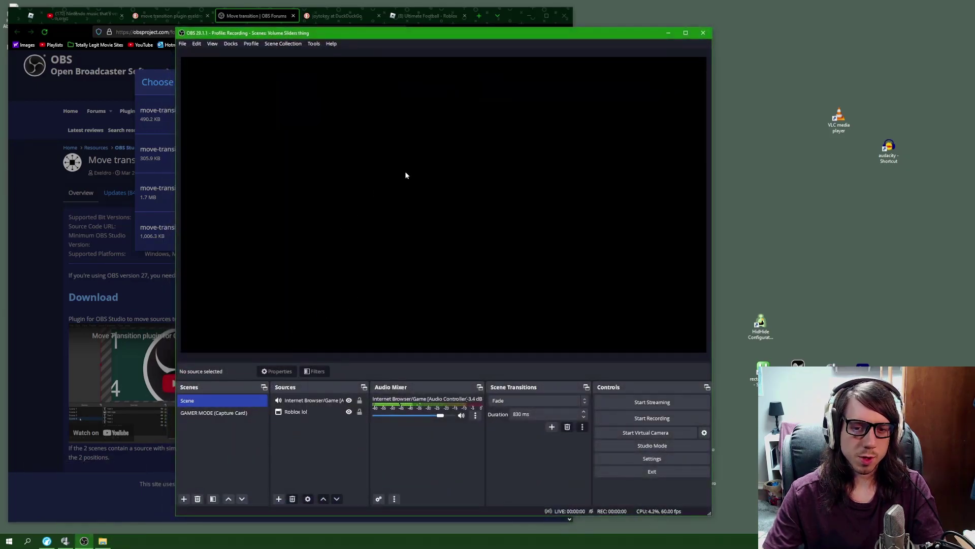
drag(350, 37, 346, 39)
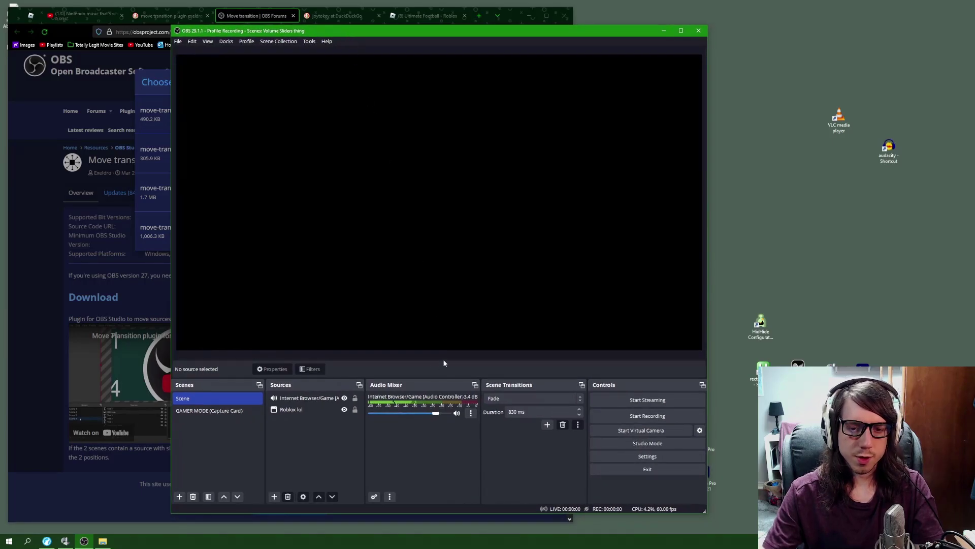
right_click(382, 400)
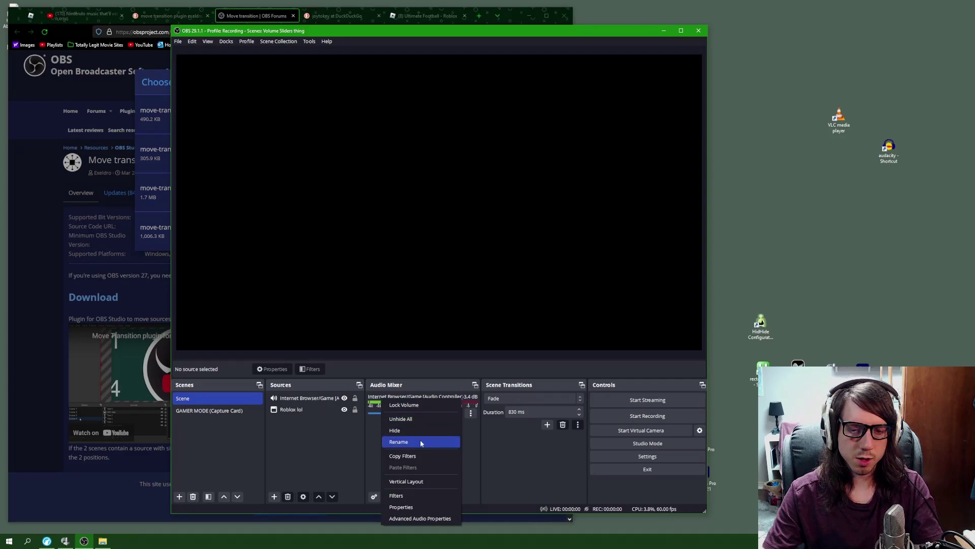
click(409, 496)
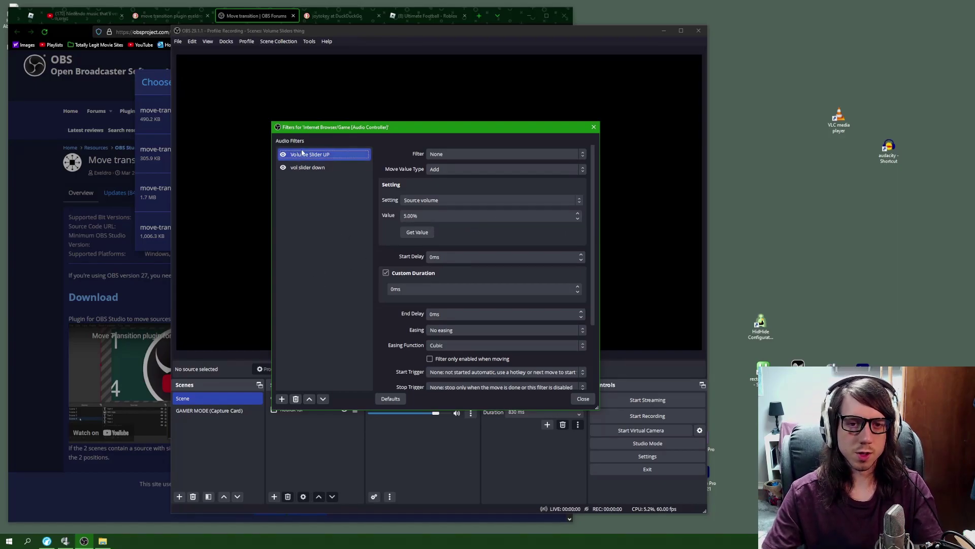
Delete the Volume Slider UP and vol slider down filters, confirming each.
key(Delete)
key(Return)
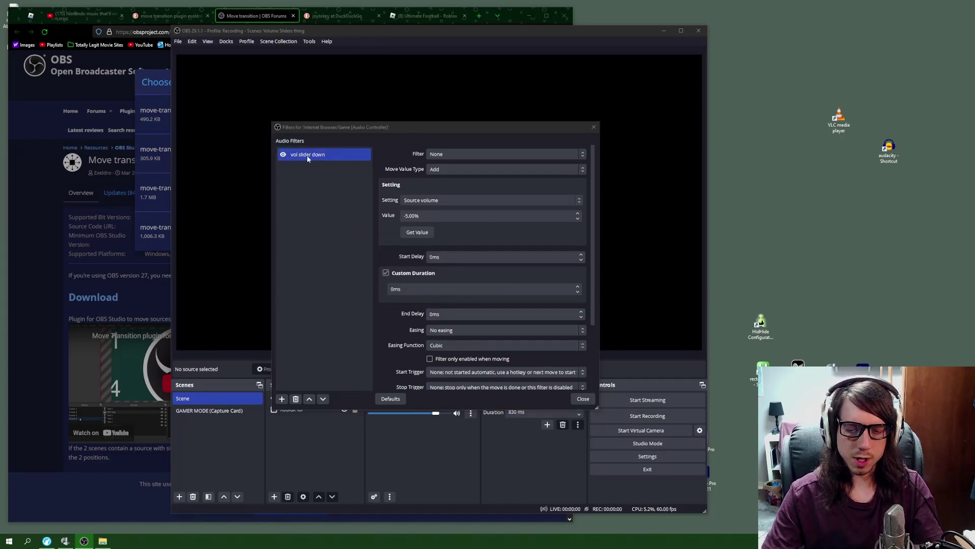
key(Delete)
key(Return)
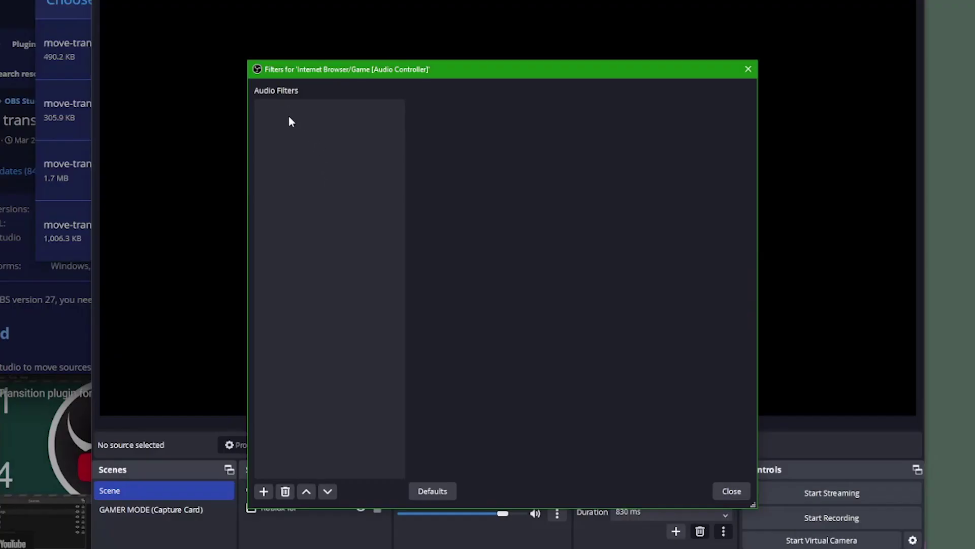
Add a Move Value audio filter named 'Volume Slider UP'.
right_click(291, 120)
mouse_move(325, 129)
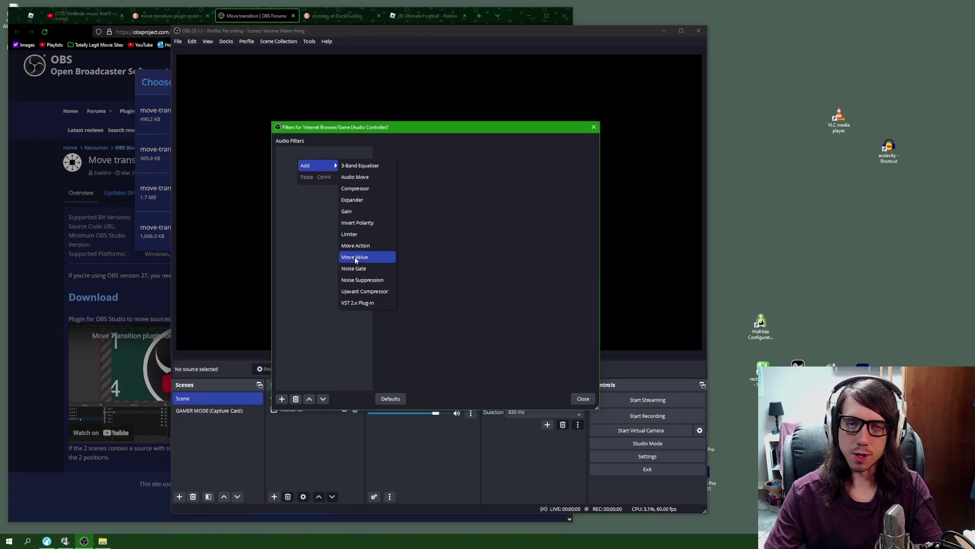
click(355, 257)
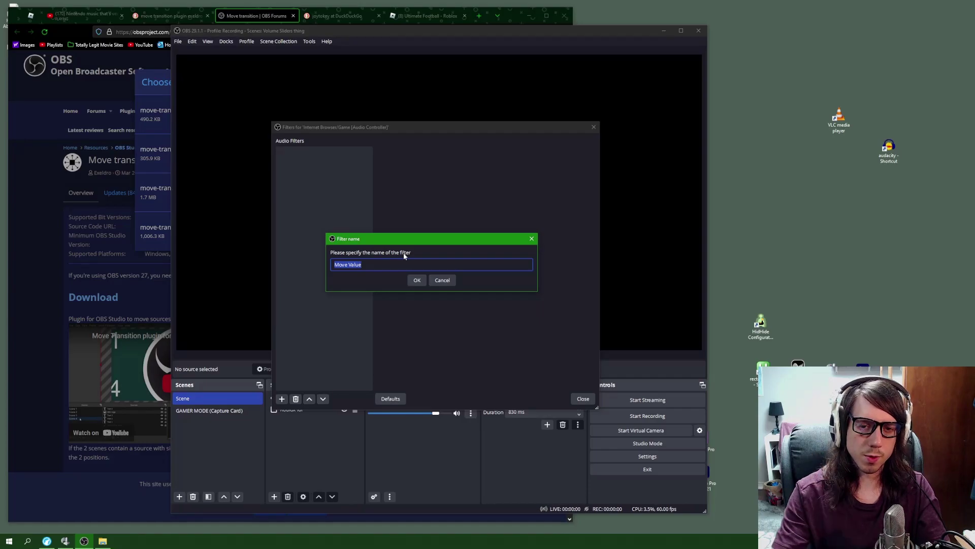
text(Volume Slider)
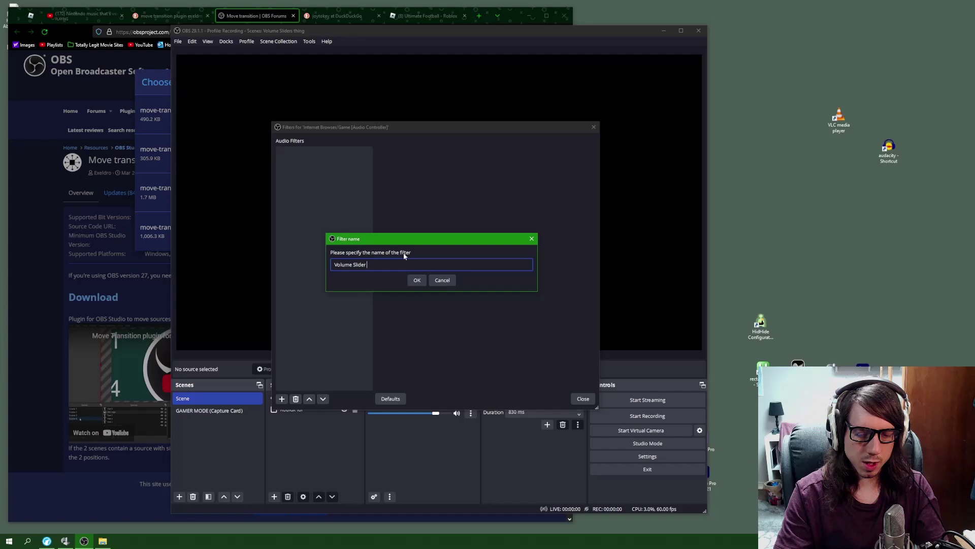
text( UP)
key(Return)
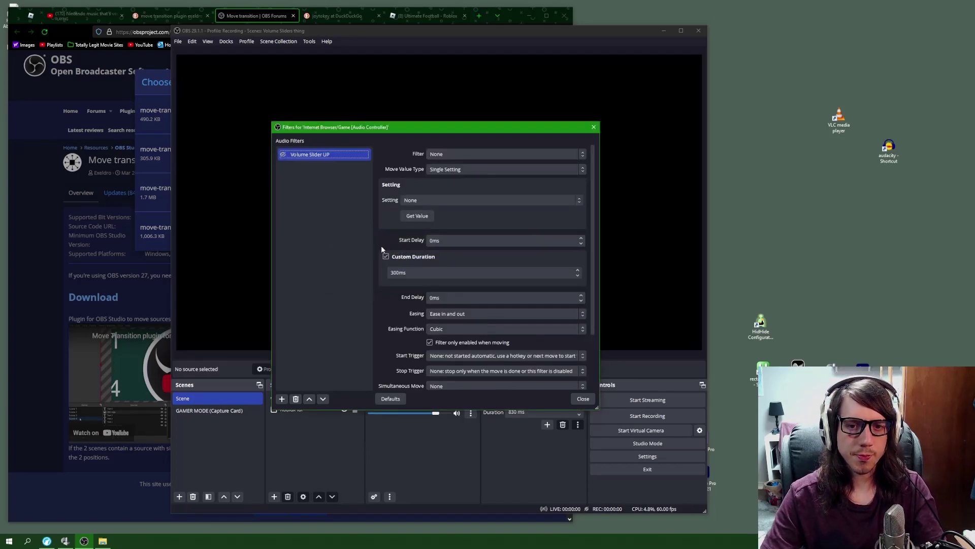
Set the filter to Add 5 to Source volume, leaving the target at None.
click(440, 155)
click(440, 156)
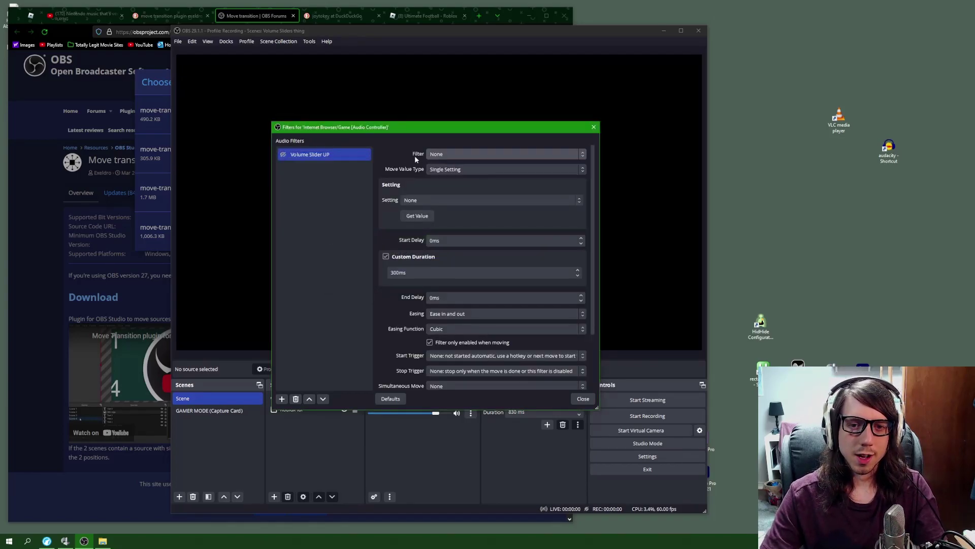
click(441, 170)
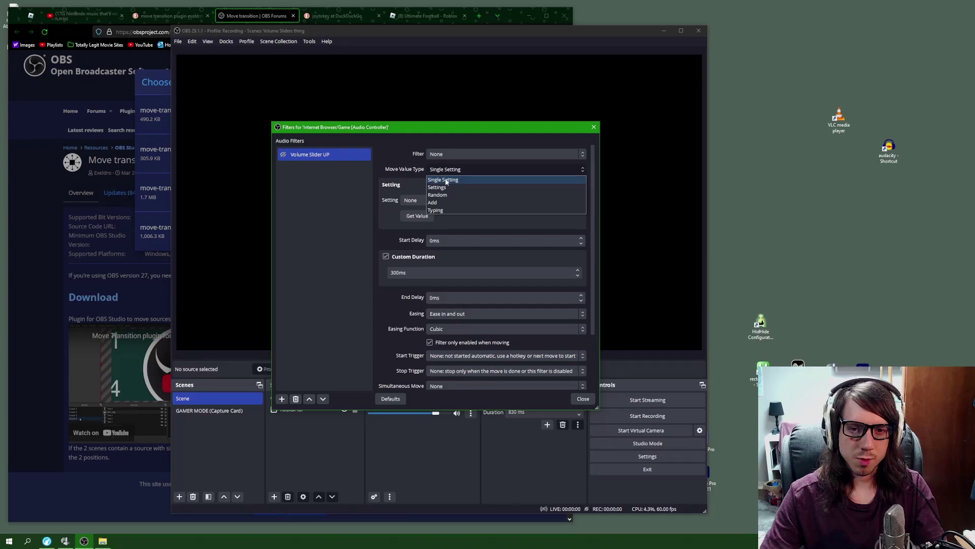
click(435, 202)
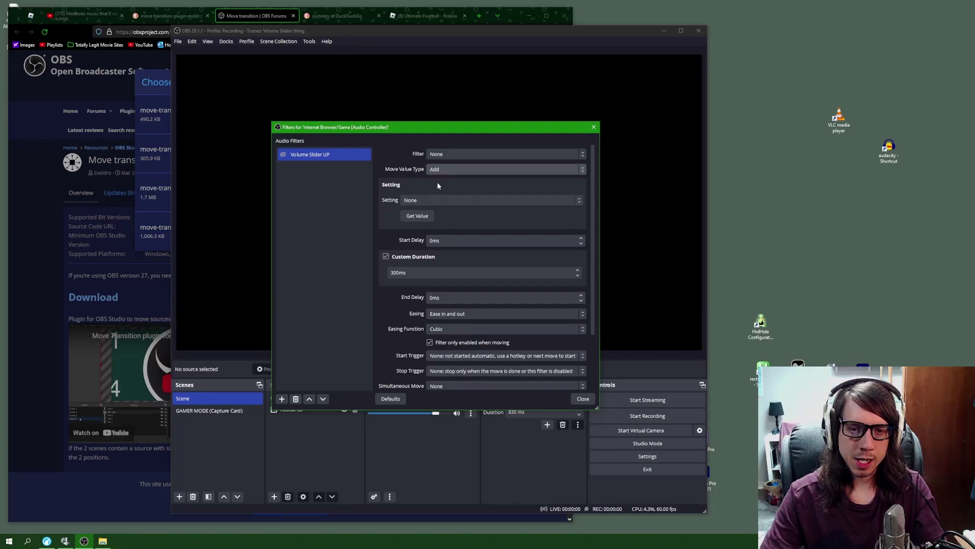
click(420, 201)
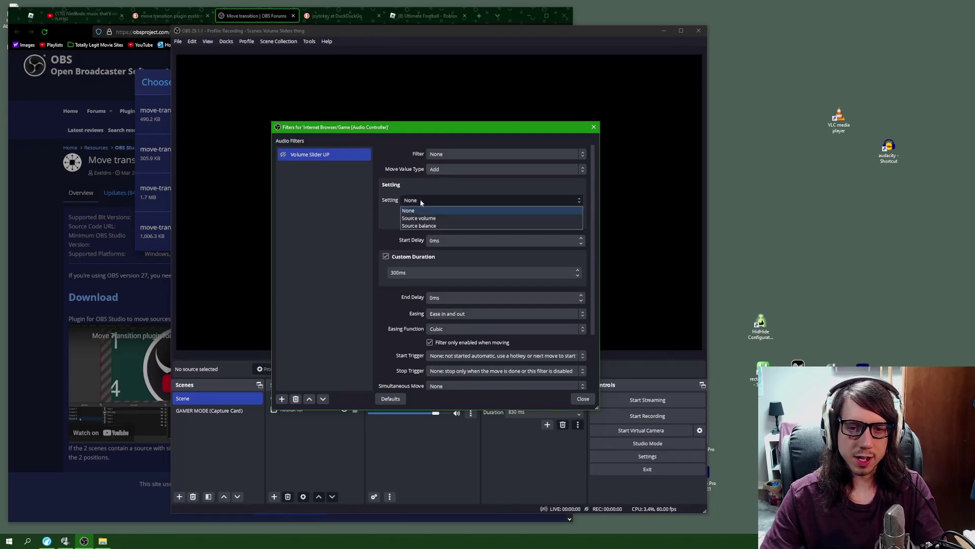
click(417, 218)
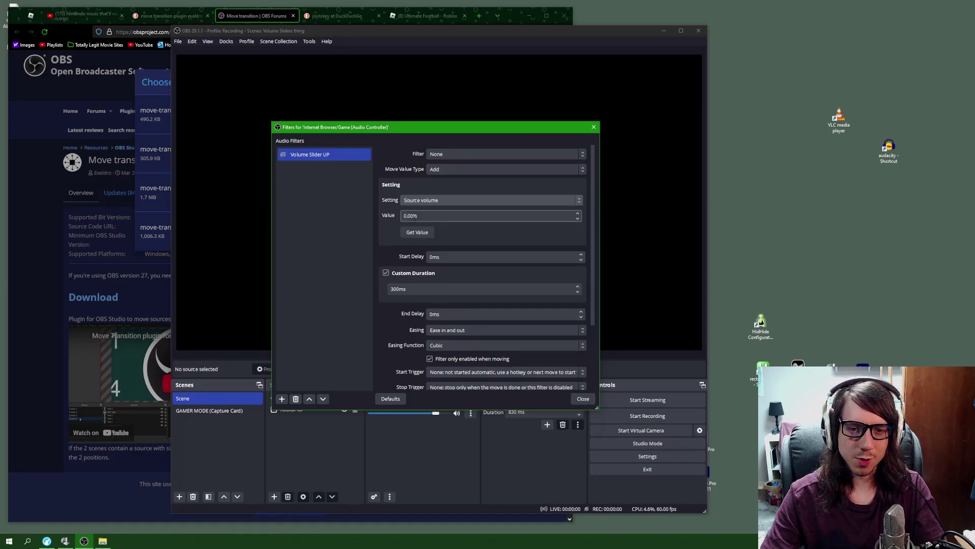
click(402, 215)
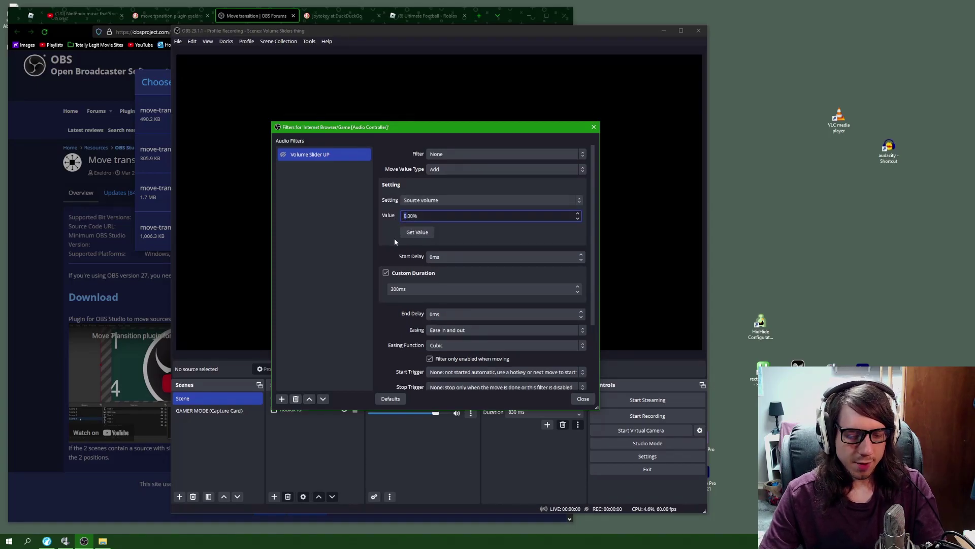
text(5)
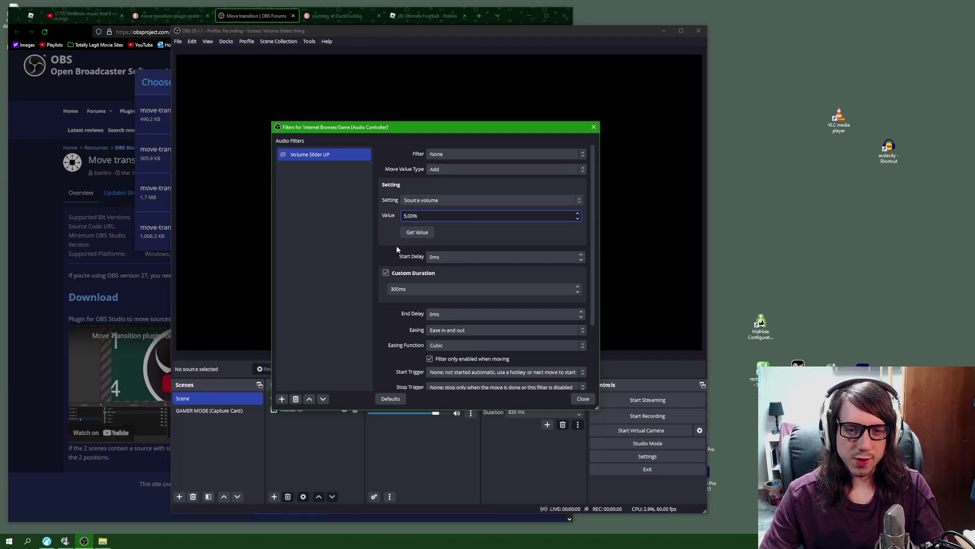
Give it a 0ms custom duration, No easing, Next Move On Hotkey, and enable it.
scroll(383, 226, down, 1)
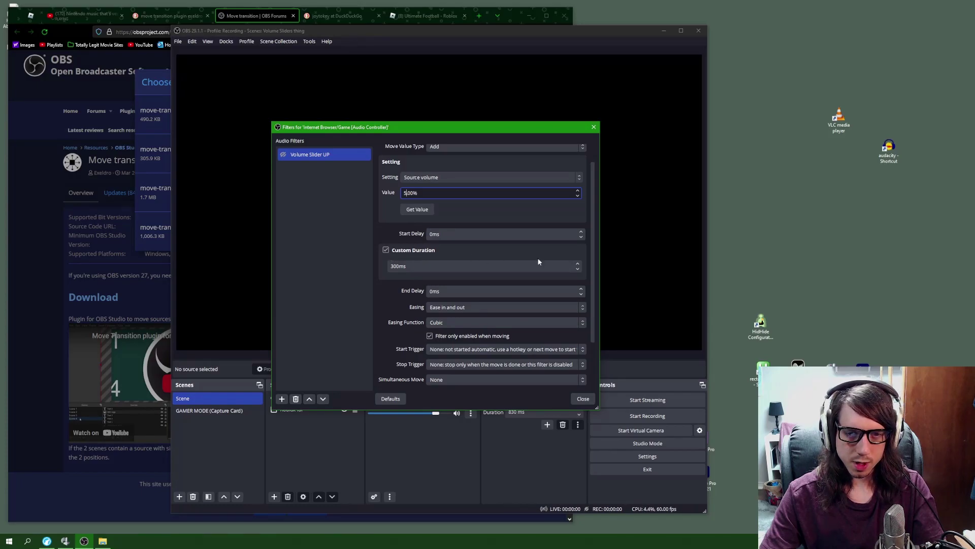
click(577, 268)
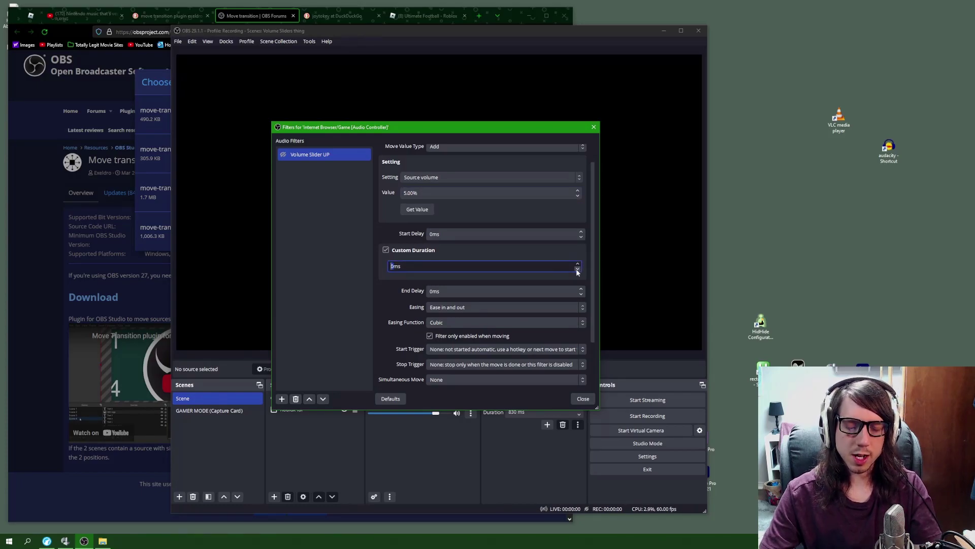
scroll(417, 283, down, 3)
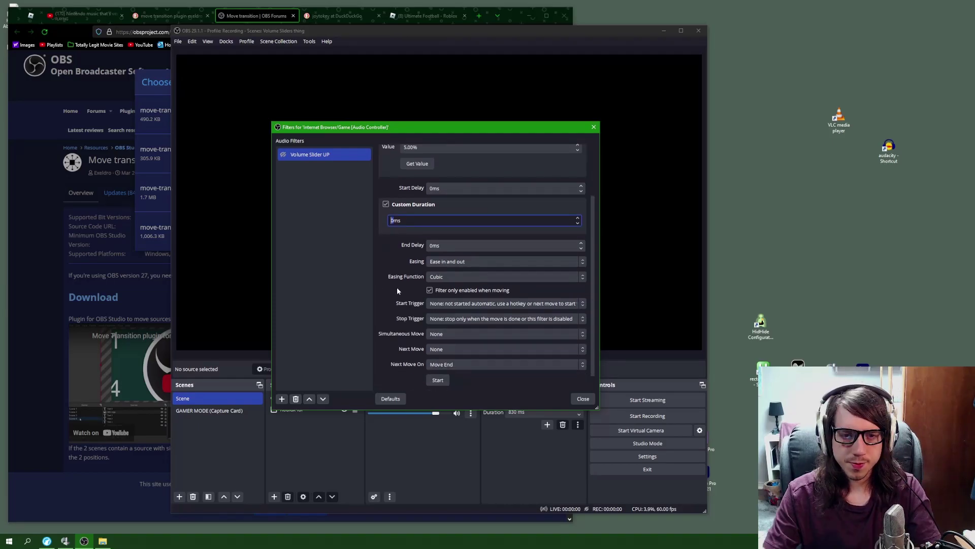
click(437, 261)
click(436, 272)
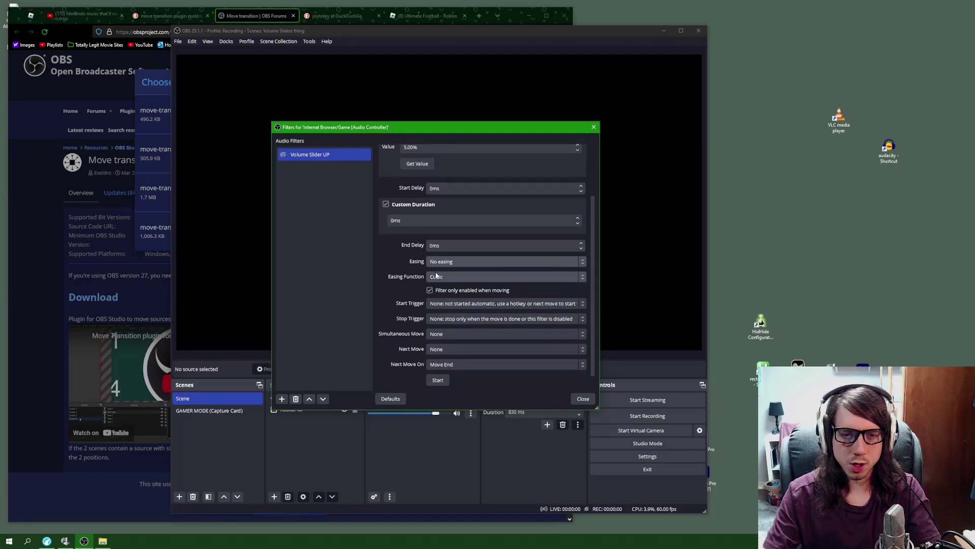
scroll(421, 278, down, 1)
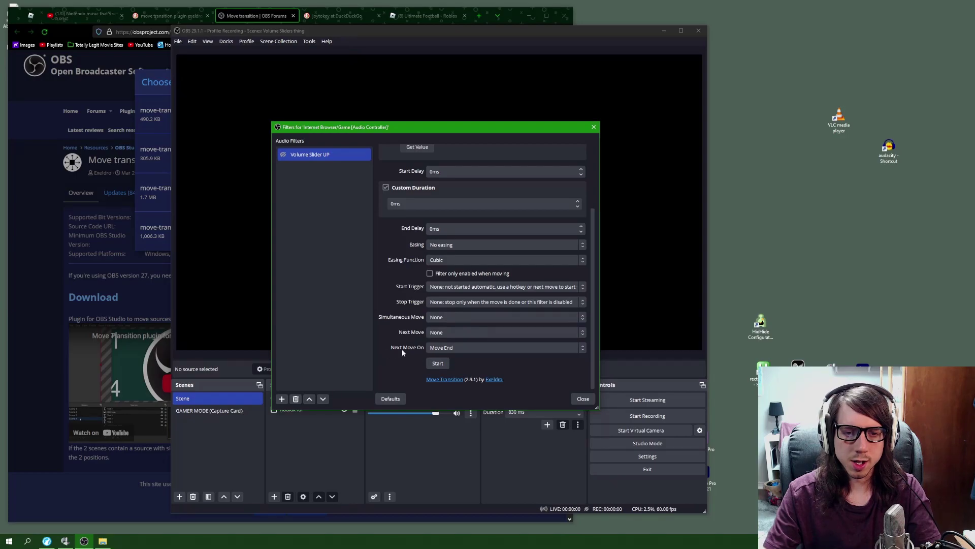
click(447, 348)
click(439, 367)
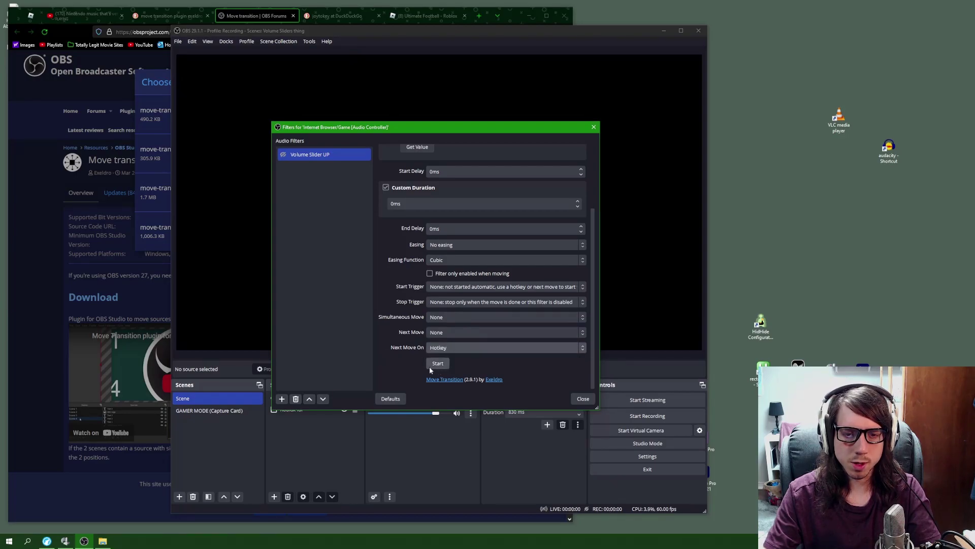
click(282, 154)
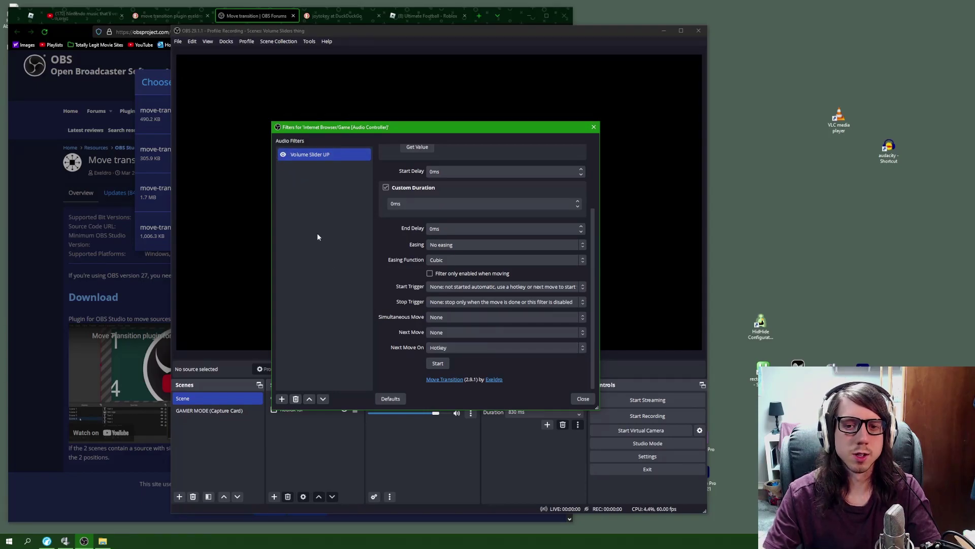
Duplicate Volume Slider UP and name the copy 'vol slider down'.
right_click(295, 158)
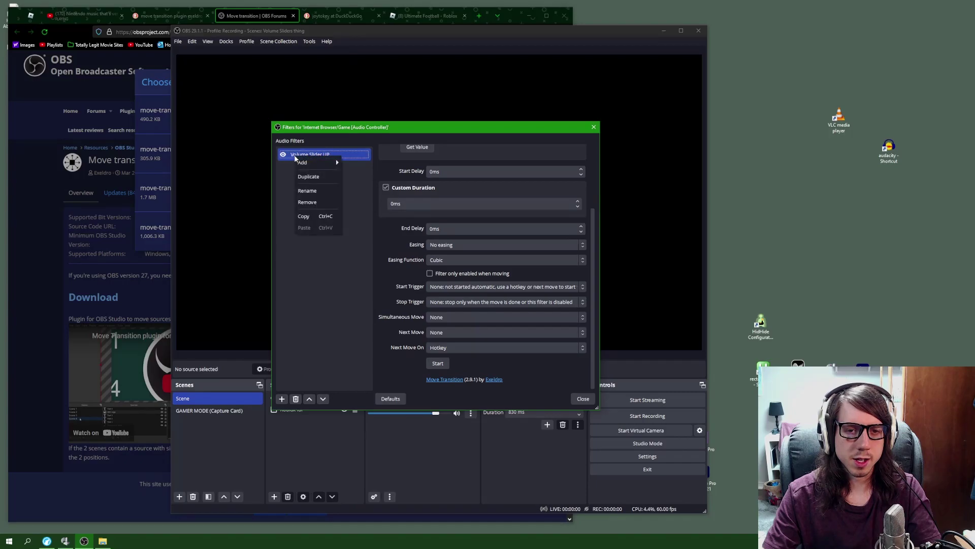
click(306, 176)
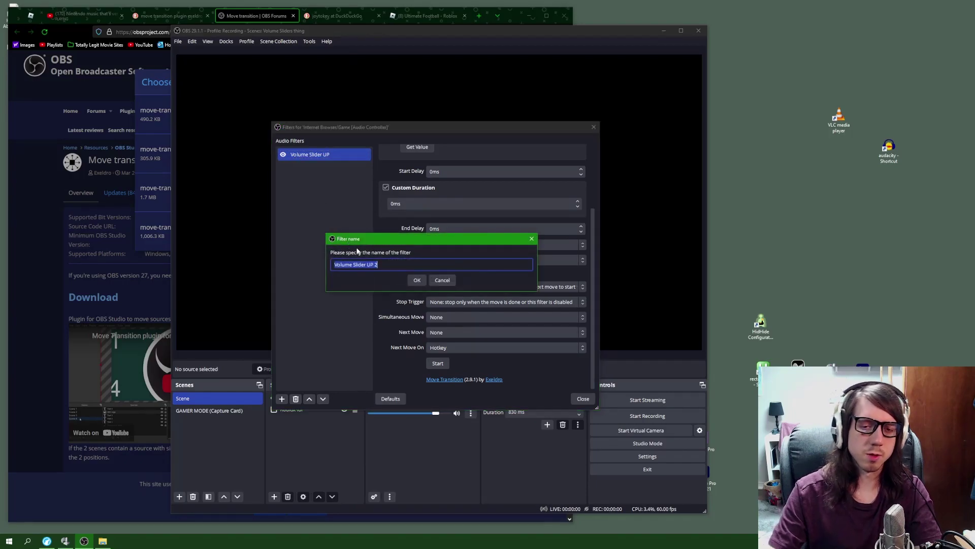
click(384, 264)
key(BackSpace)
key(BackSpace)
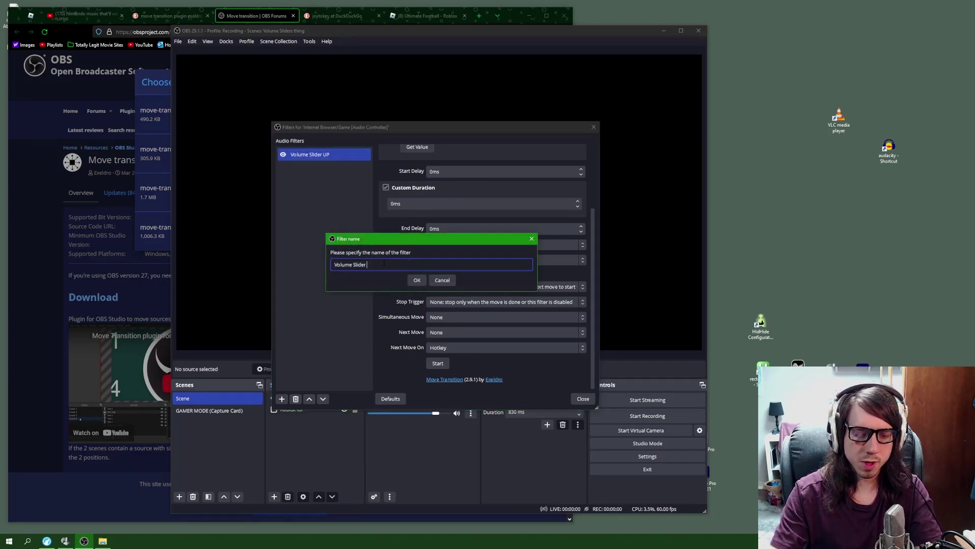
text(dow)
key(Delete)
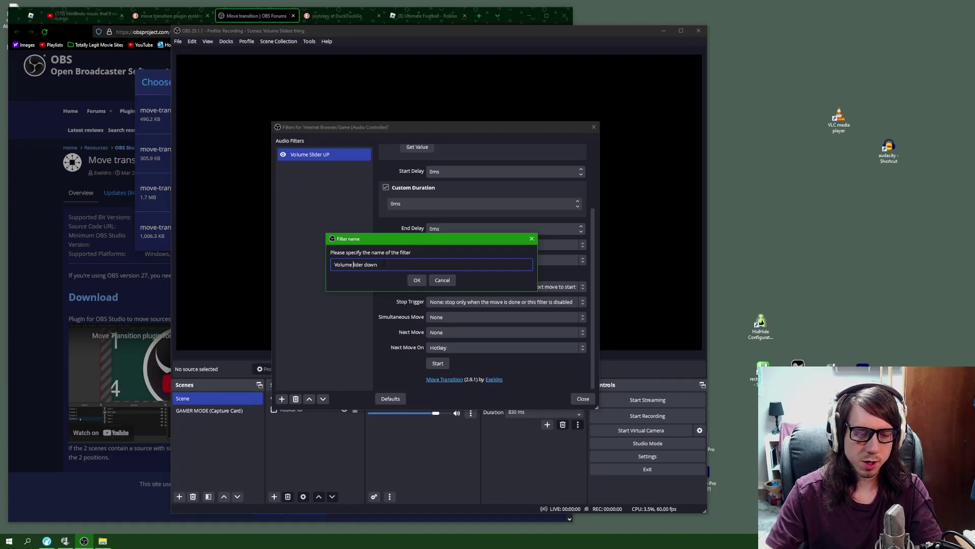
text(s)
key(BackSpace)
key(BackSpace)
key(BackSpace)
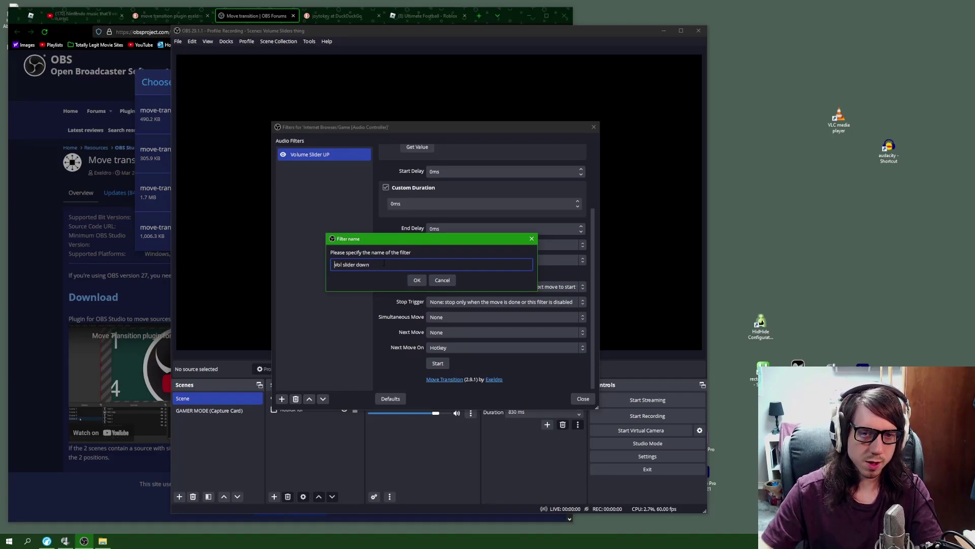
key(Delete)
text(v)
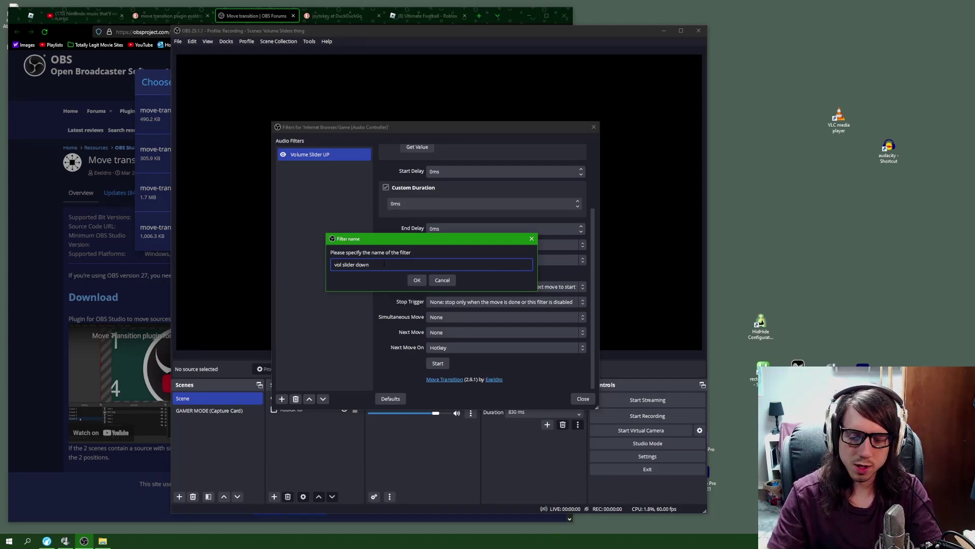
key(Return)
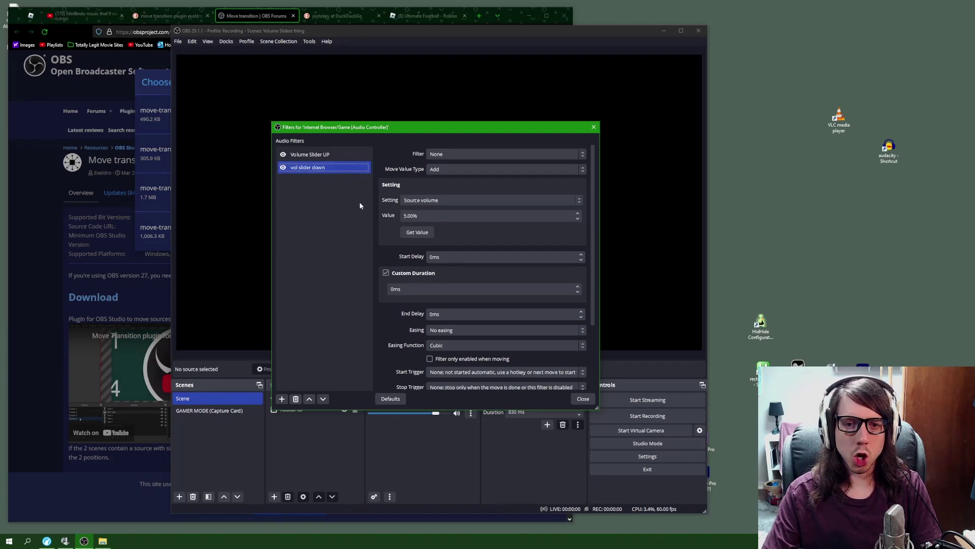
Change the copy's value to -5.00%.
click(404, 216)
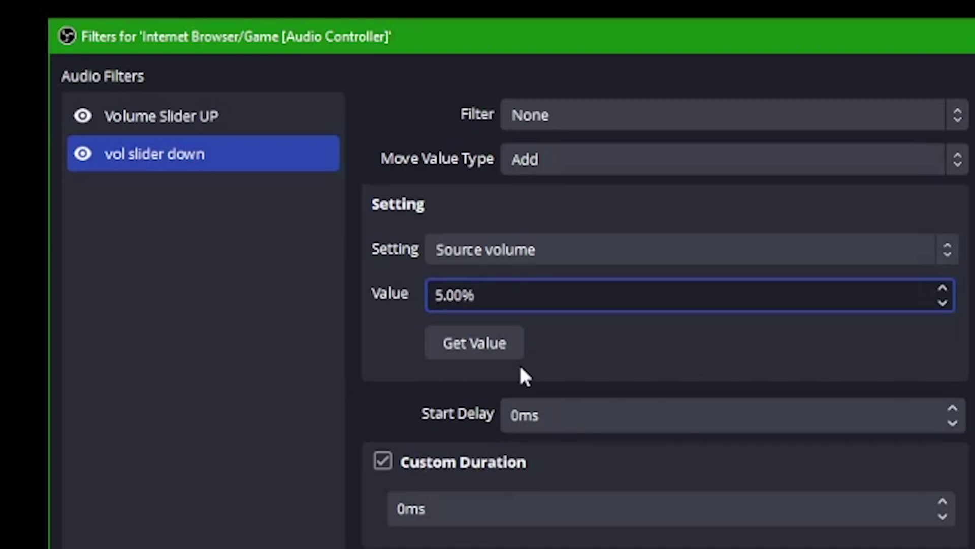
text(-)
click(174, 343)
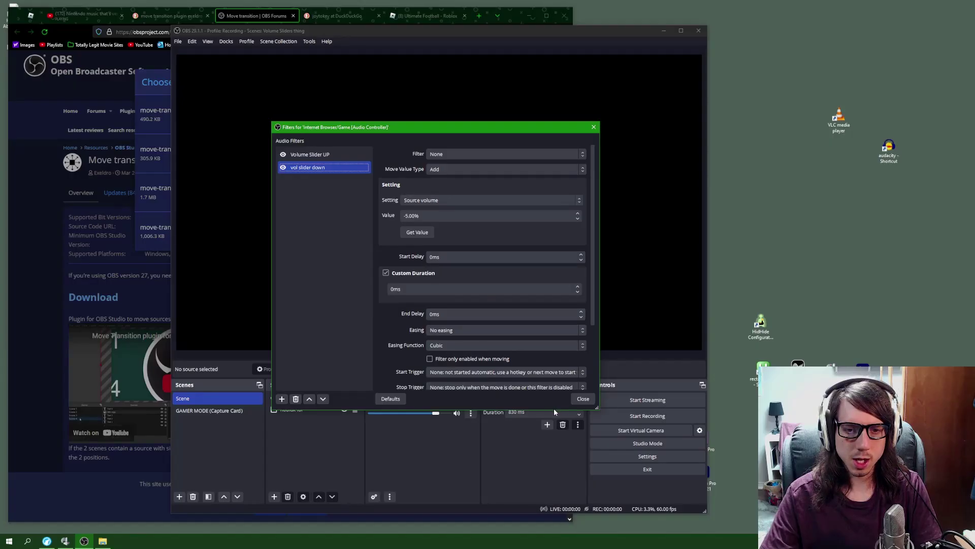
Close Filters and show OBS Hotkeys settings scrolled to the volume slider entries.
click(583, 398)
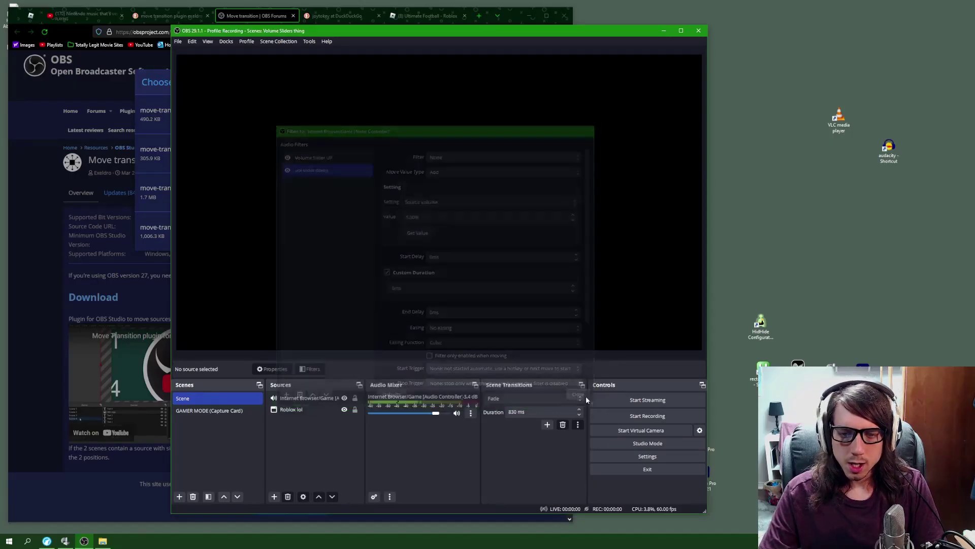
click(639, 460)
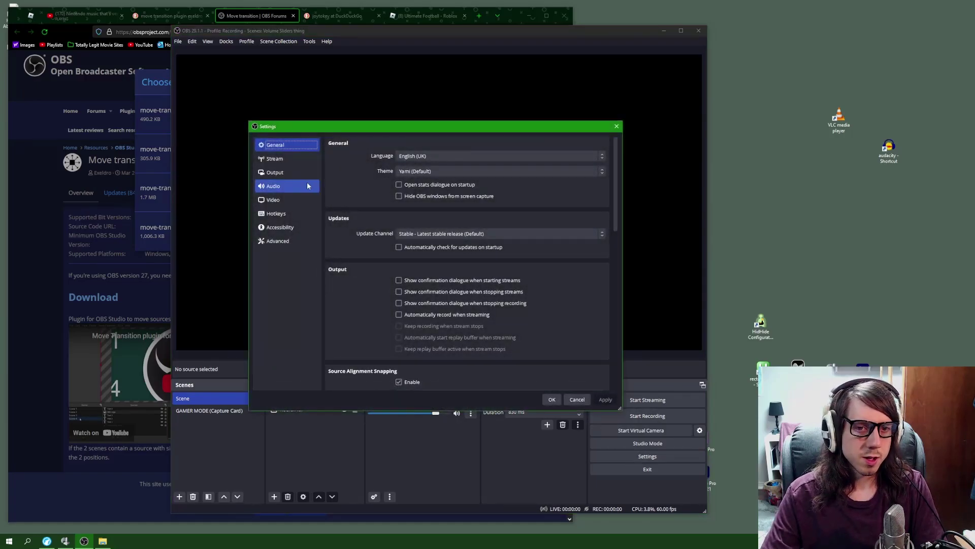
click(286, 215)
scroll(380, 223, down, 20)
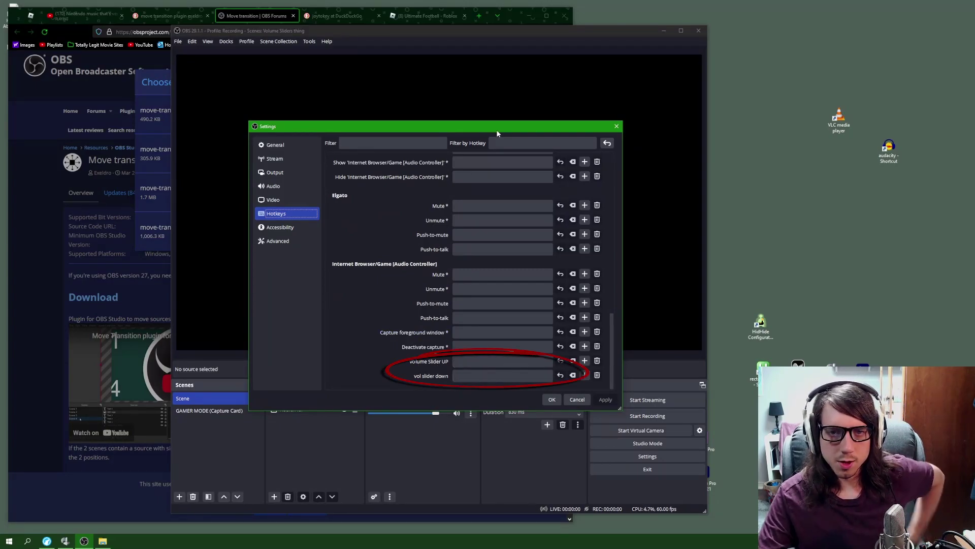
drag(497, 131, 323, 91)
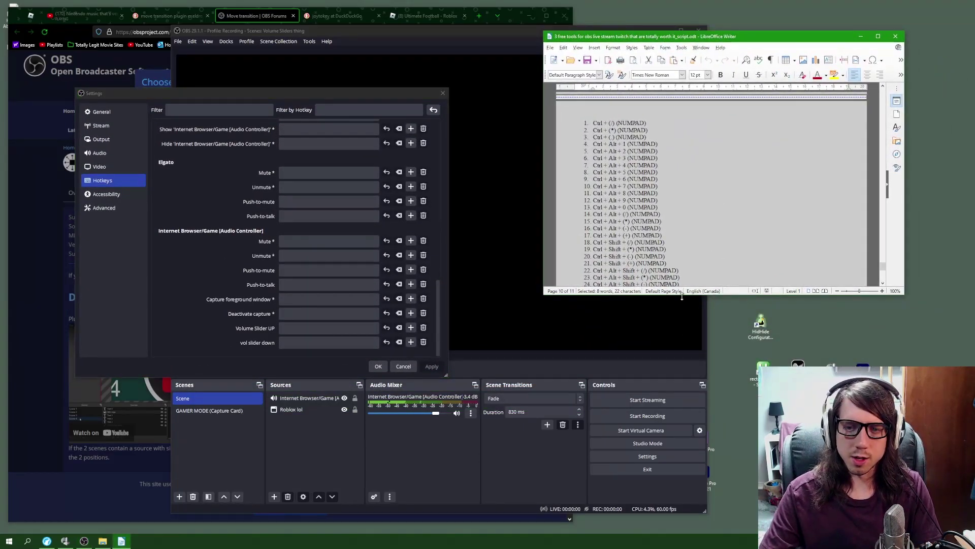
Place the Writer hotkey list beside OBS Settings, showing lines through Alt + F8.
drag(681, 297, 680, 415)
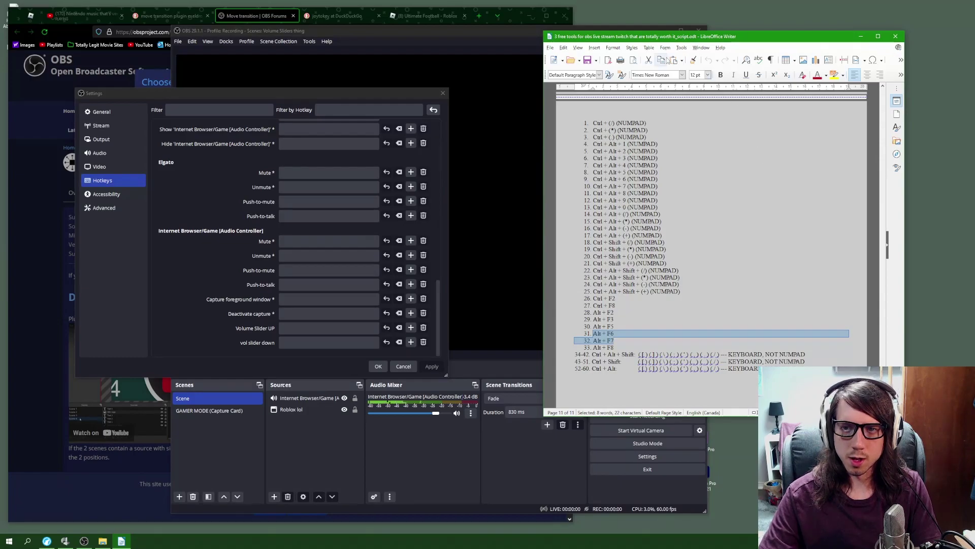
drag(663, 36, 597, 46)
drag(293, 95, 223, 91)
drag(732, 49, 691, 47)
mouse_move(799, 177)
mouse_down()
mouse_move(764, 177)
mouse_move(789, 177)
mouse_up()
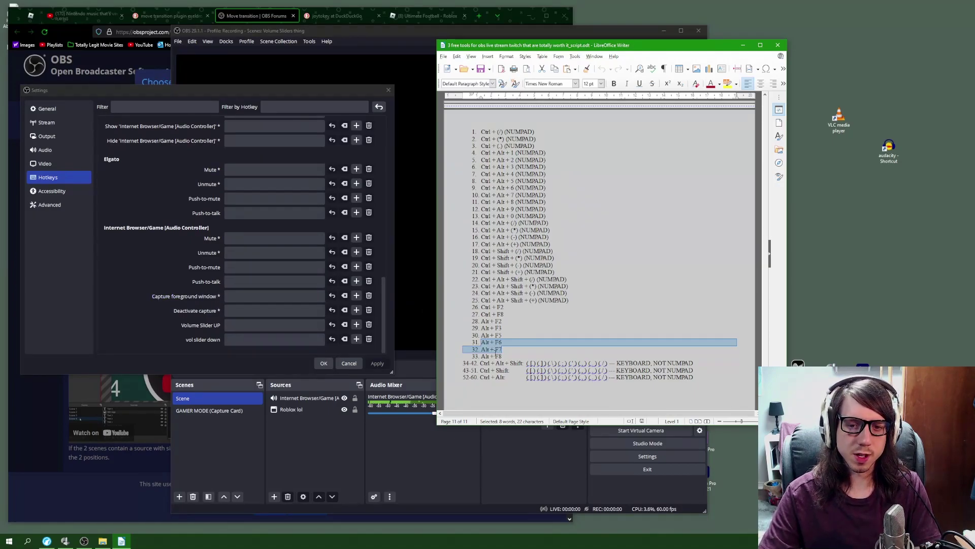
Bind Alt + F6 and Alt + F7 to the slider filters, save, then nudge the Browser/Game fader.
click(255, 324)
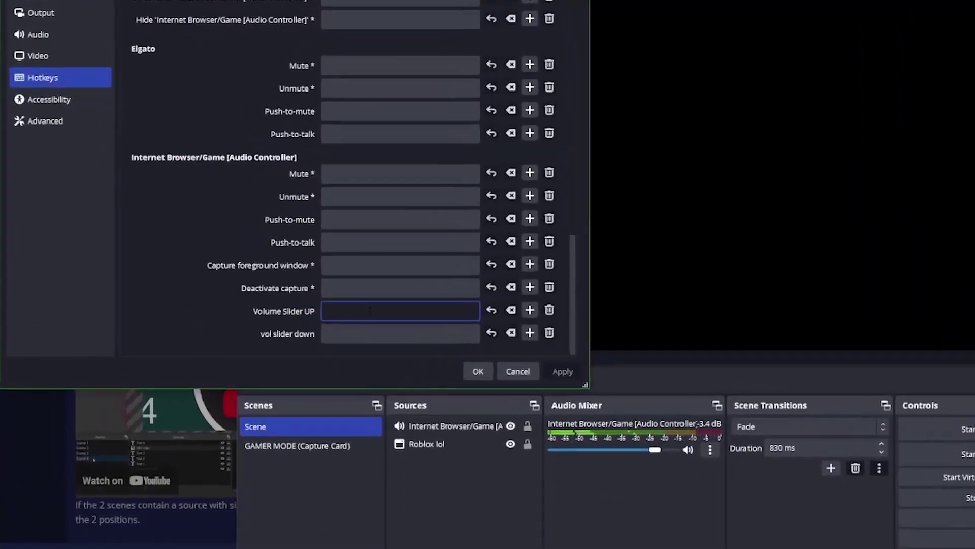
key(alt+F6)
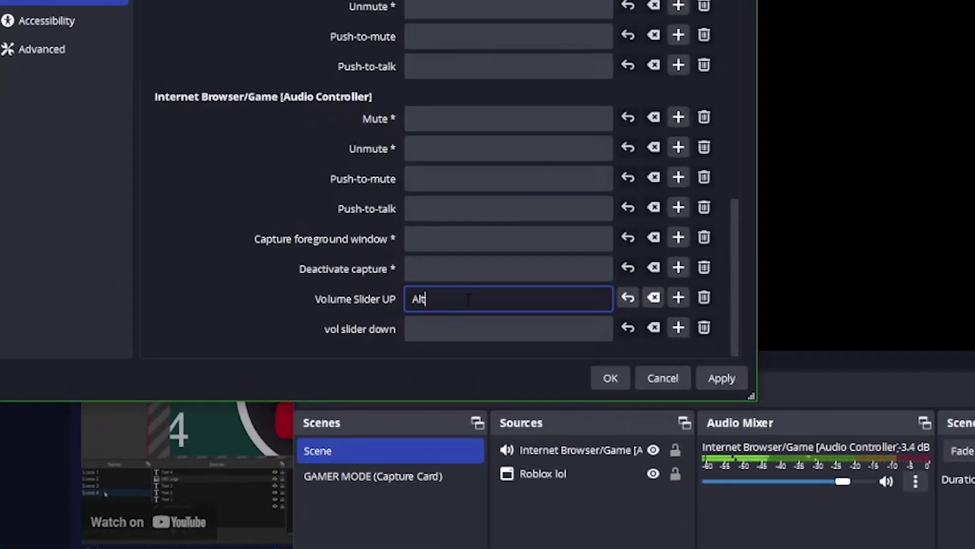
click(460, 333)
key(alt+F7)
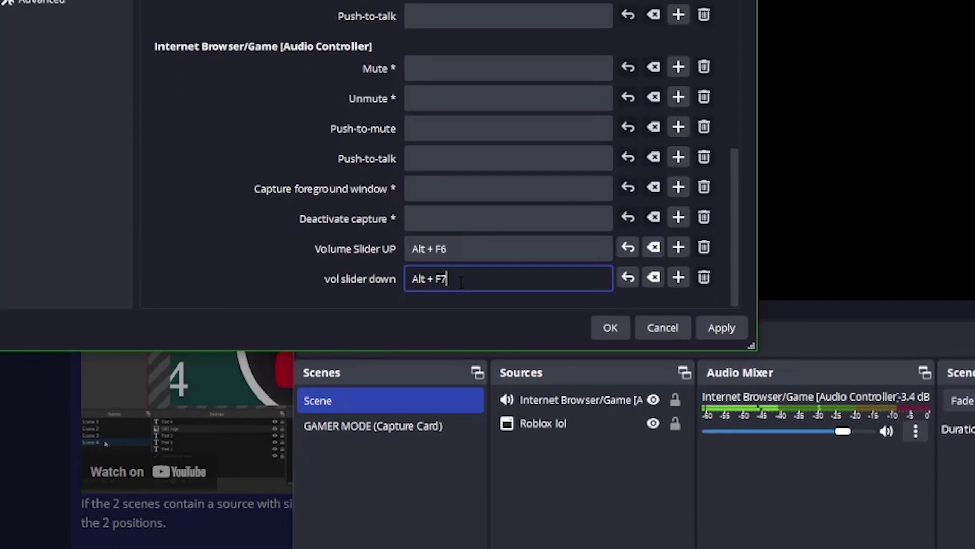
click(720, 329)
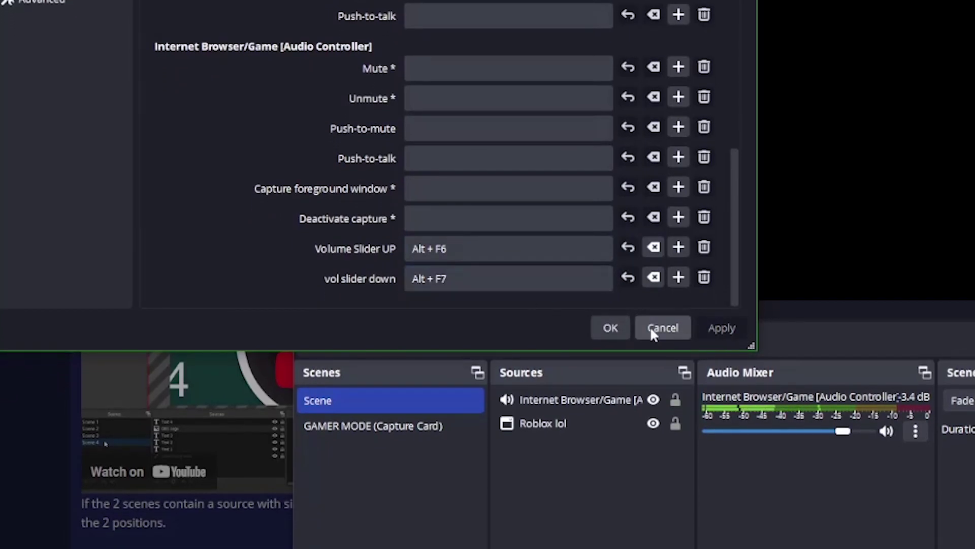
click(607, 327)
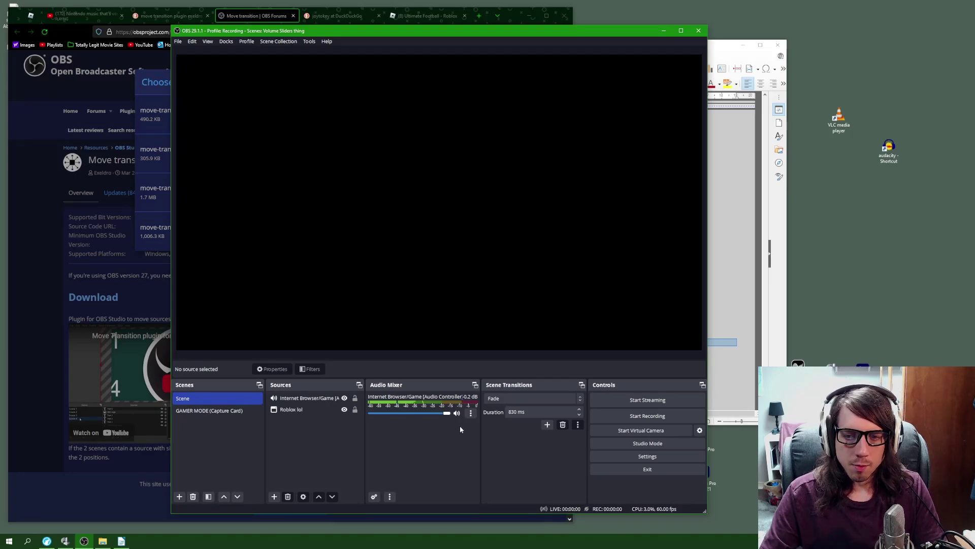
mouse_move(448, 417)
mouse_down()
mouse_move(434, 416)
mouse_move(451, 414)
mouse_up()
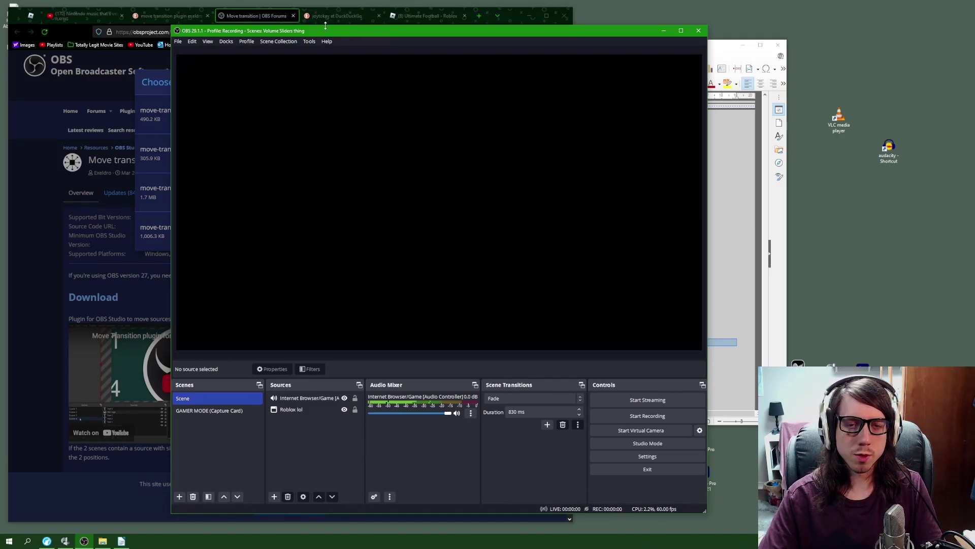
Bring the browser's DuckDuckGo 'joytokey' search results in front of OBS Studio.
click(330, 18)
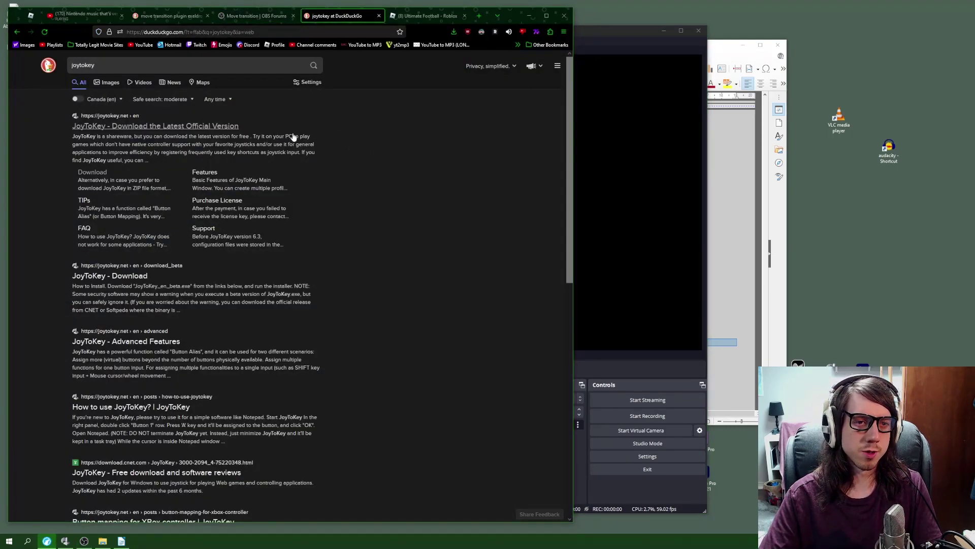
Open the official joytokey.net result in a new tab and switch to it.
click(203, 65)
click(416, 166)
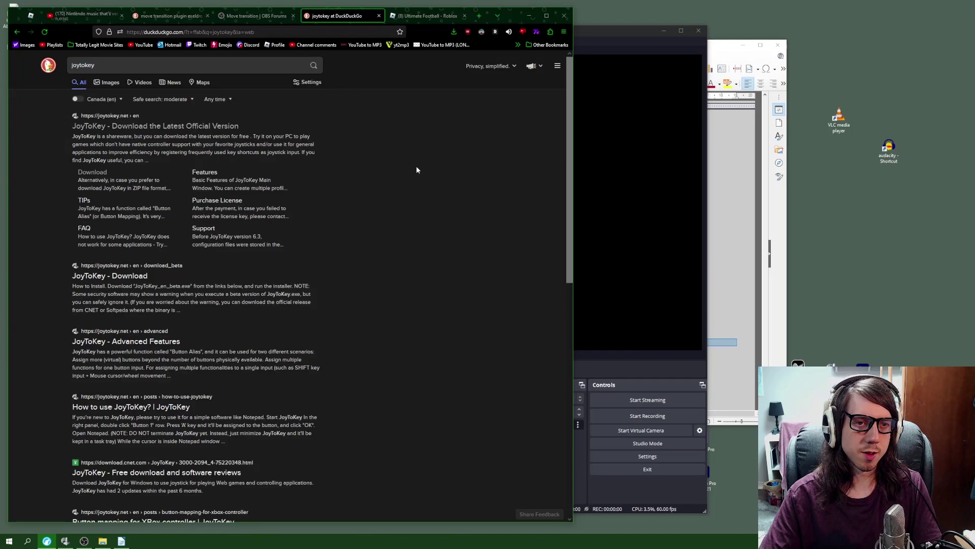
middle_click(149, 130)
key(ctrl+Tab)
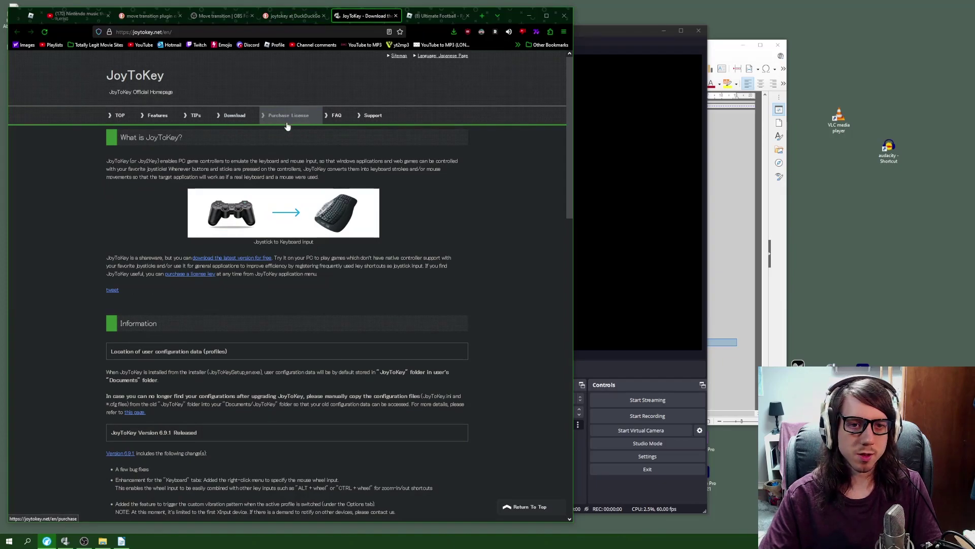
Go to the JoyToKey Download page, start the installer download, then cancel the save prompt.
click(233, 116)
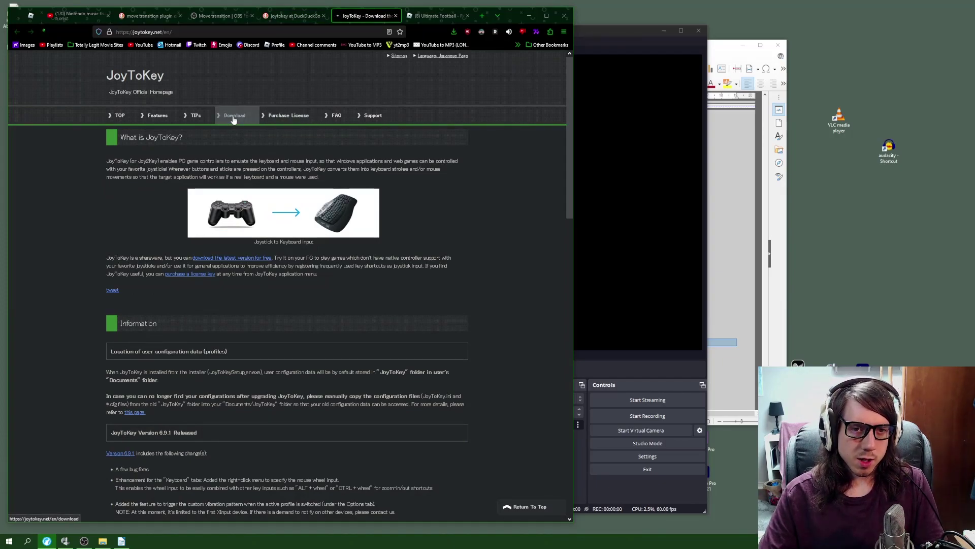
scroll(235, 323, down, 3)
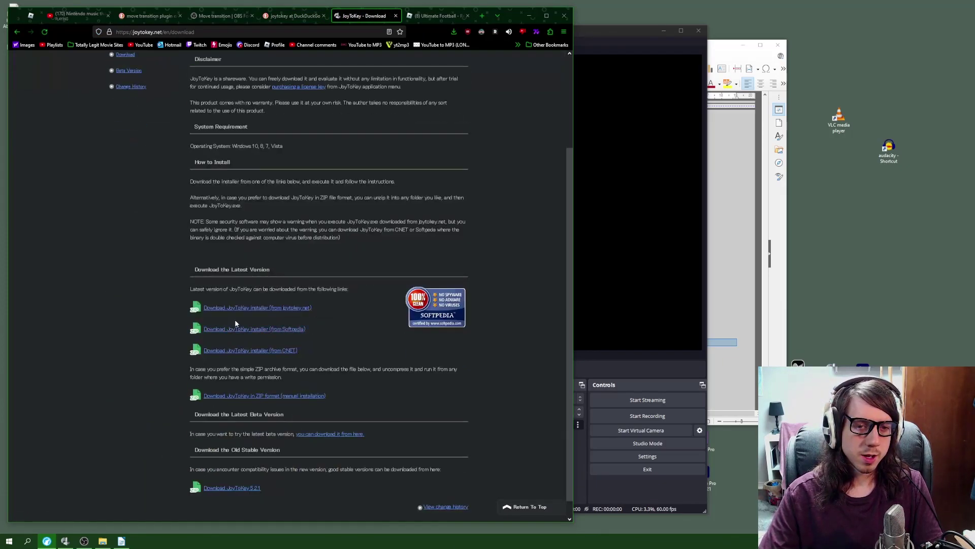
click(283, 308)
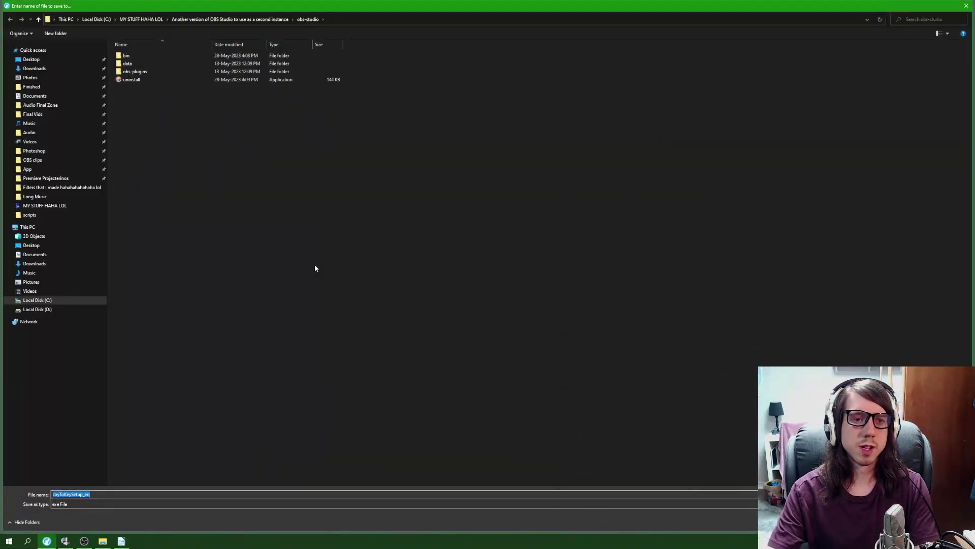
key(Escape)
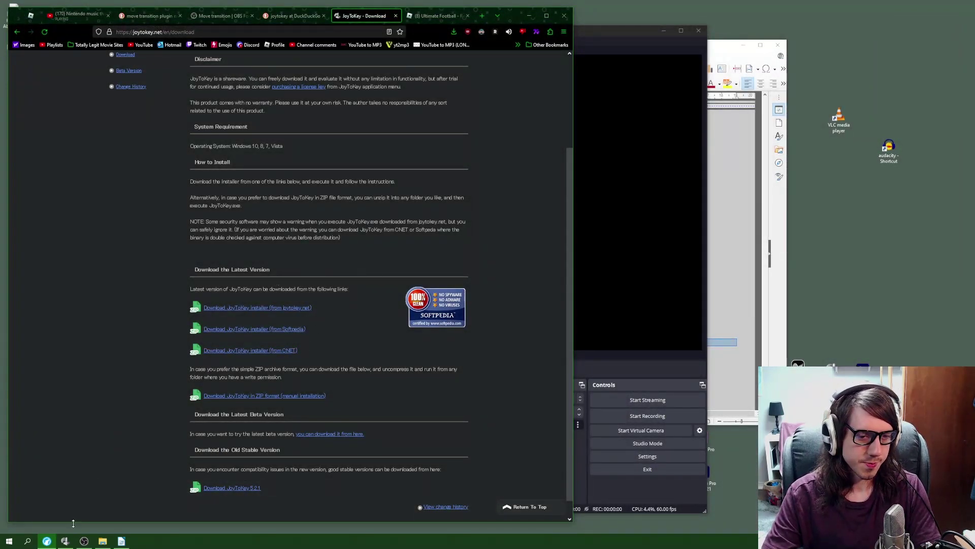
In JoyToKey, delete the old OBS Volume Slider profile.
click(65, 541)
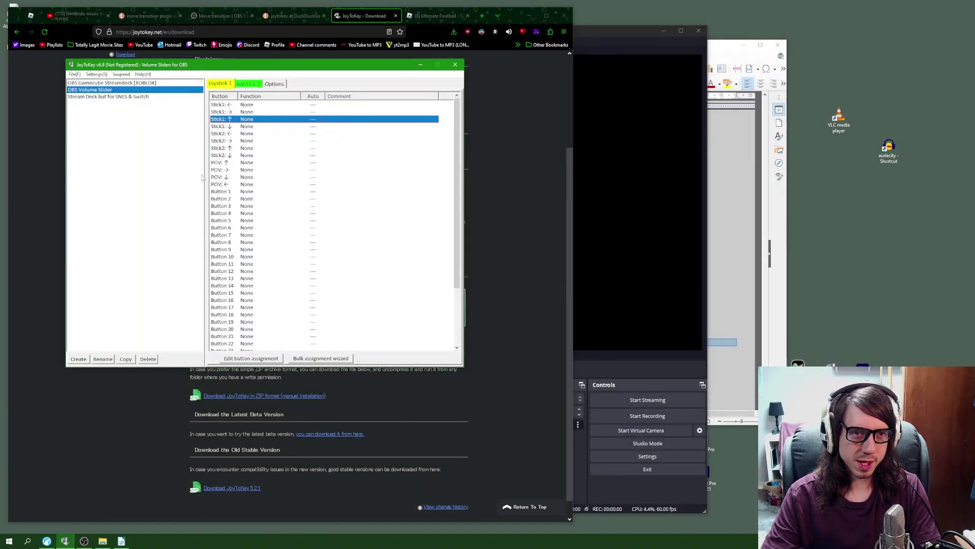
right_click(109, 99)
click(135, 127)
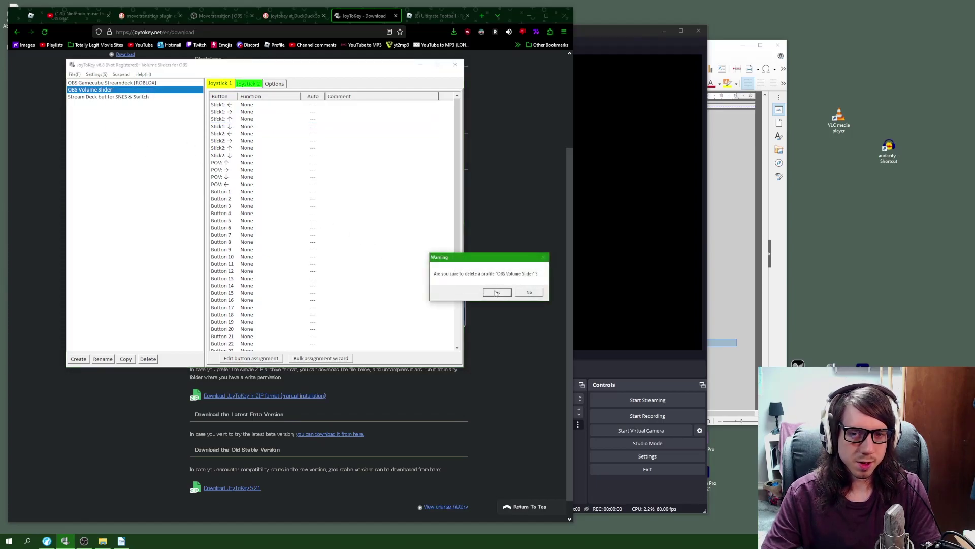
click(497, 292)
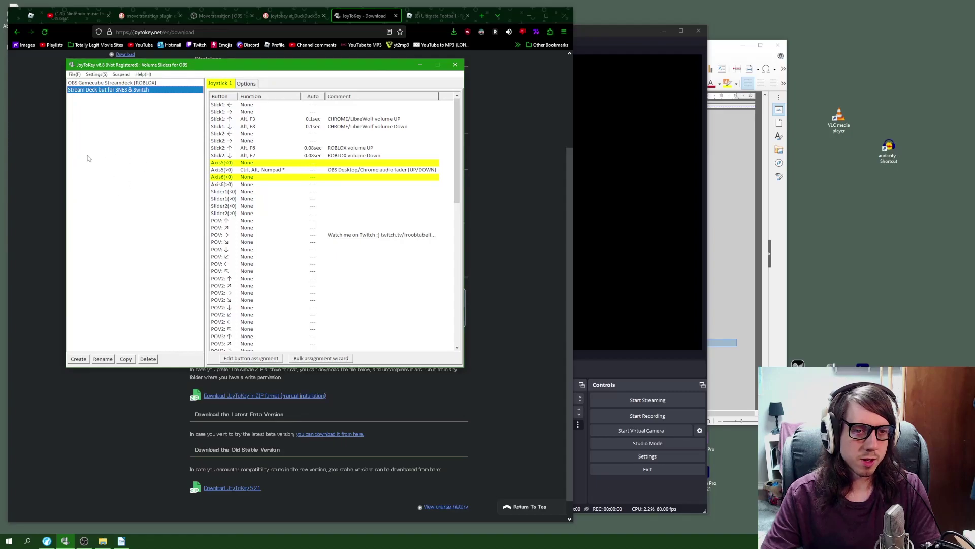
Create a new empty profile named OBS Volume Sliders.
right_click(87, 133)
click(99, 136)
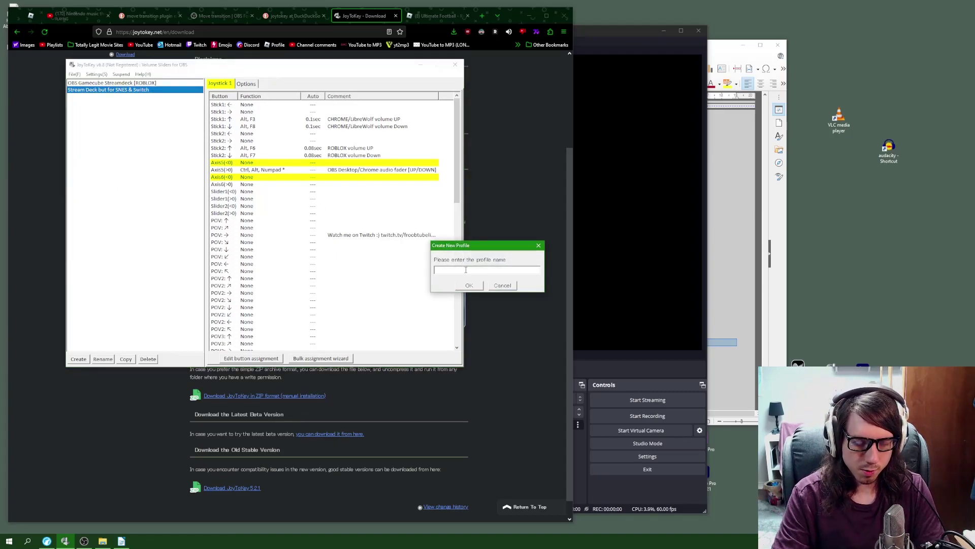
text(OBS Volume Sliders)
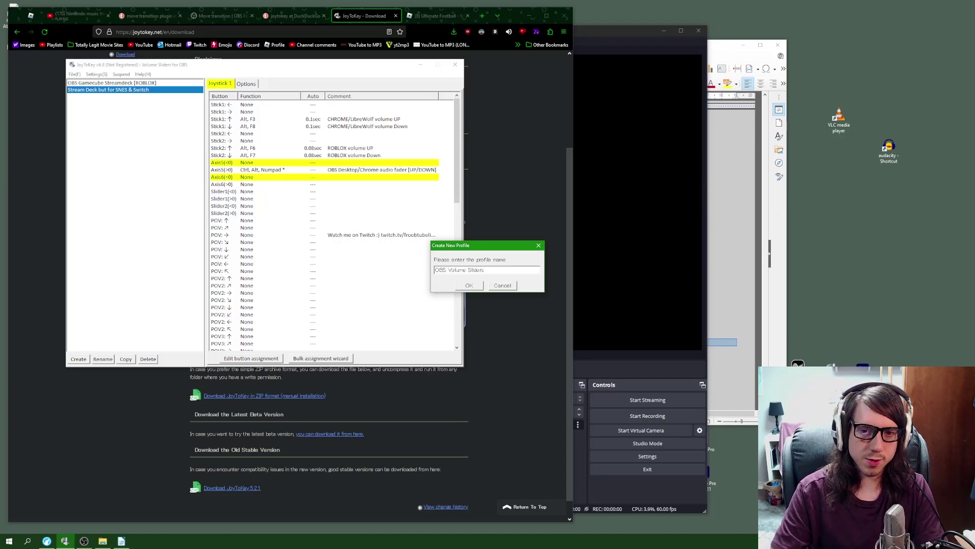
key(Return)
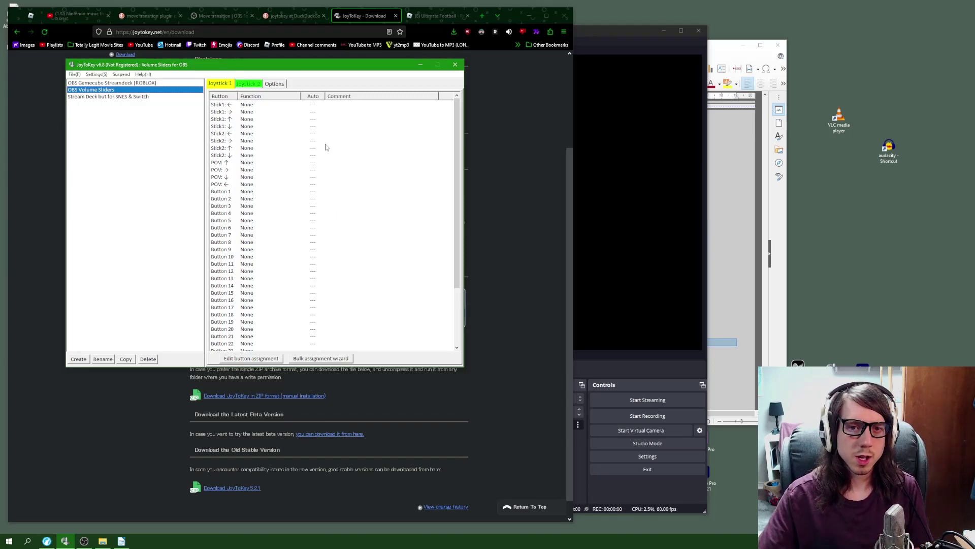
Move the JoyToKey window up and left so the OBS audio mixer stays visible.
drag(347, 71, 440, 109)
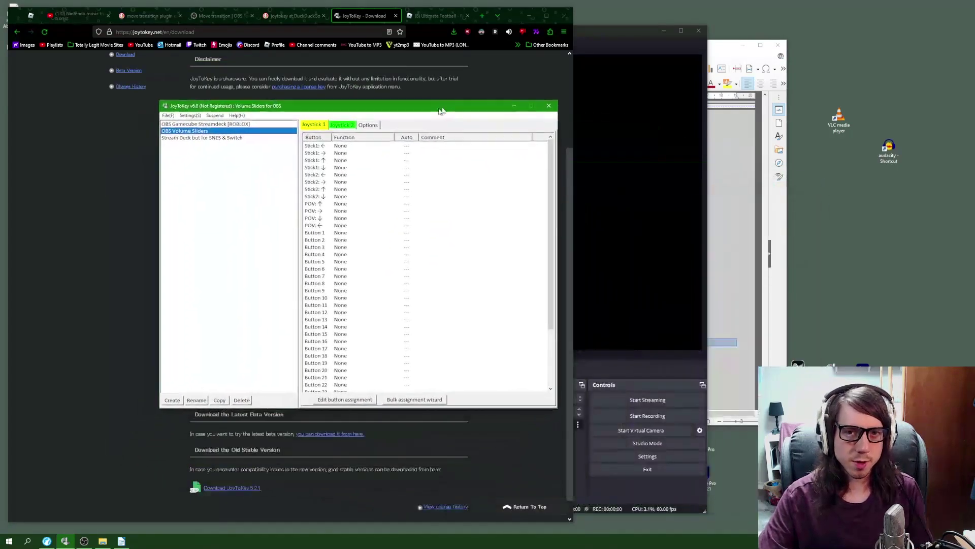
click(586, 101)
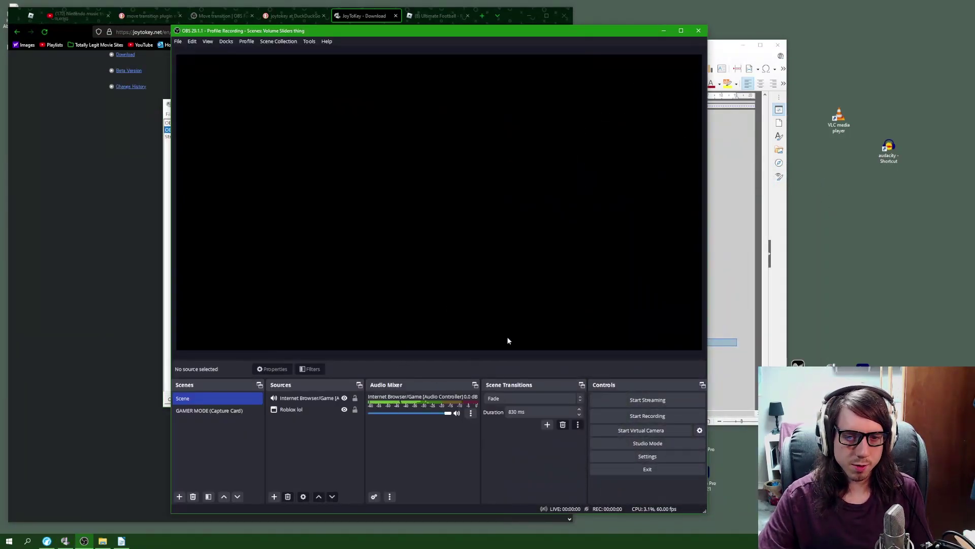
click(168, 265)
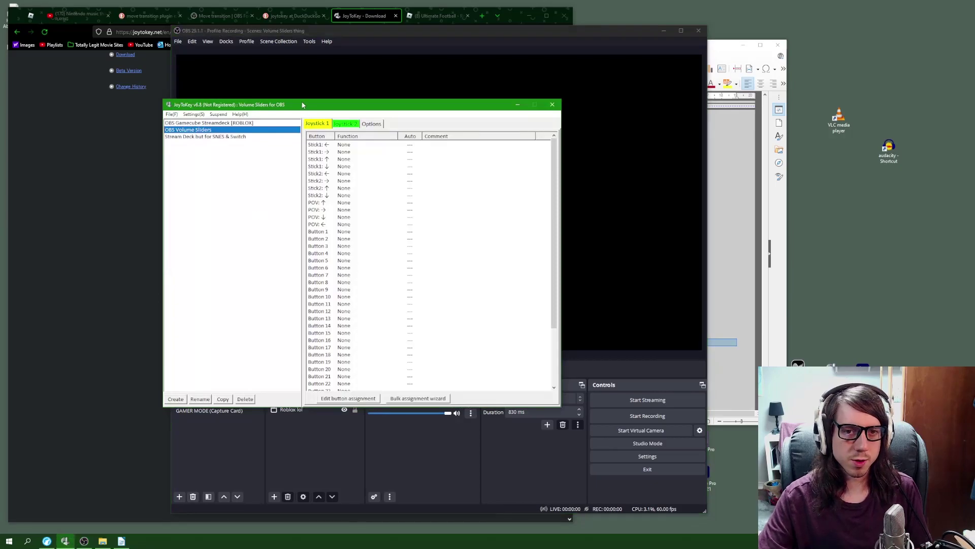
drag(303, 105, 210, 87)
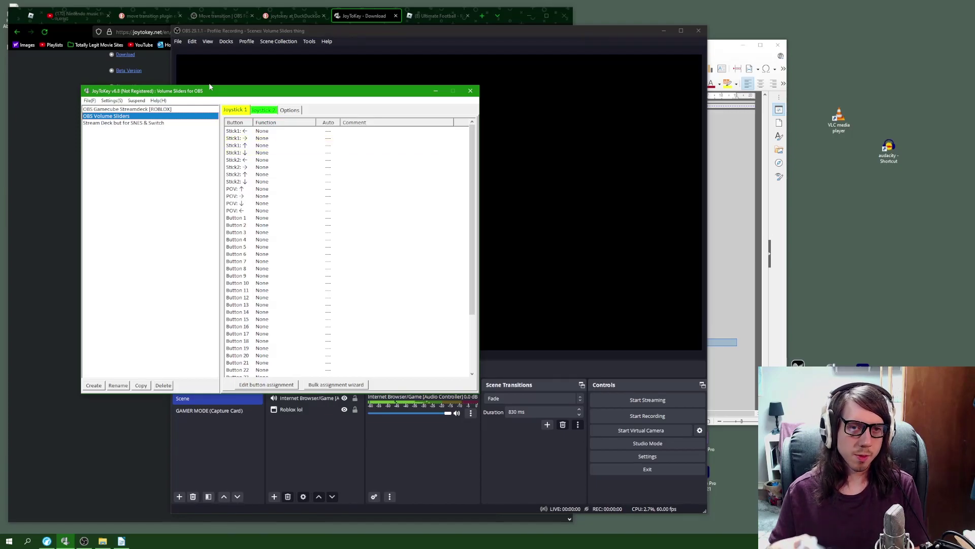
drag(210, 87, 196, 90)
Select the Stick1 ↑ row and bring up its editing options.
click(205, 142)
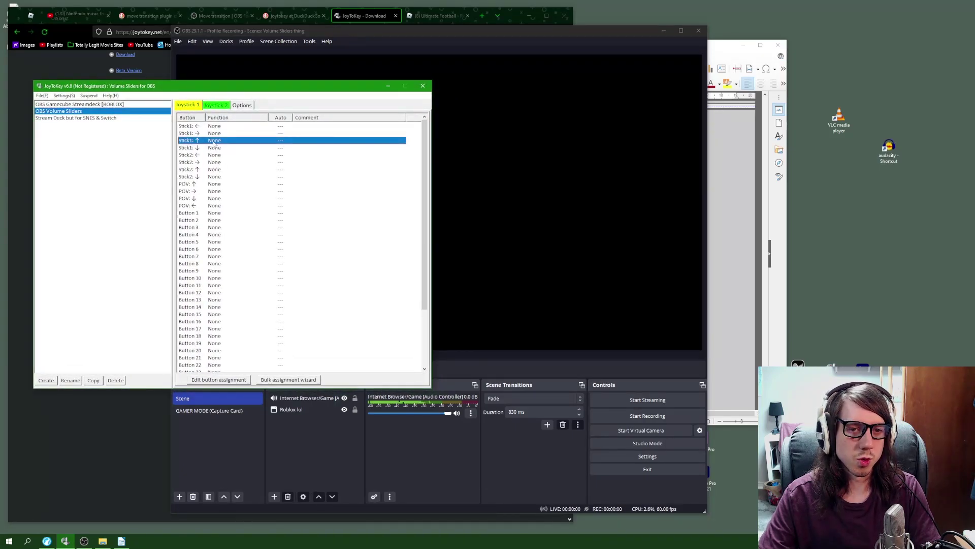
right_click(214, 145)
right_click(191, 143)
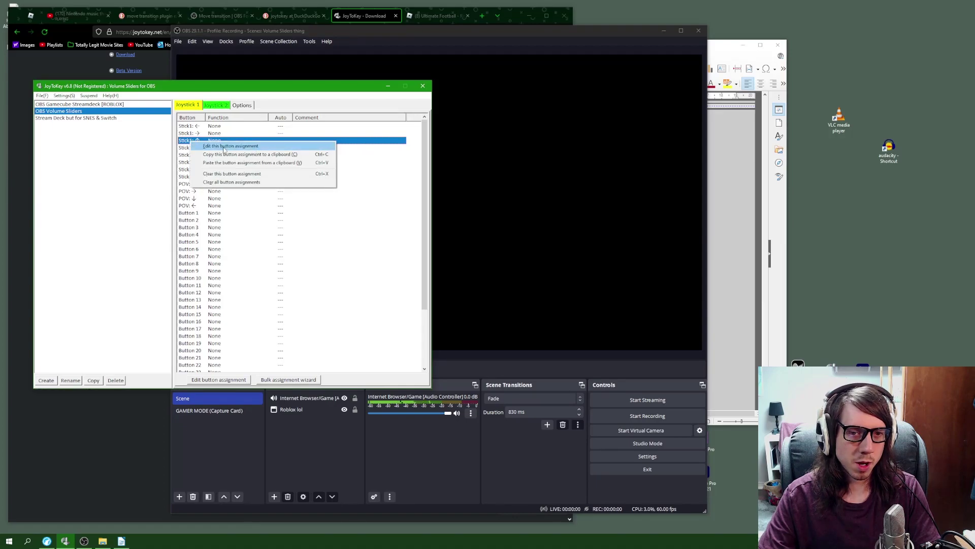
Make Stick1 ↑ send the key combination Alt, F6.
click(213, 146)
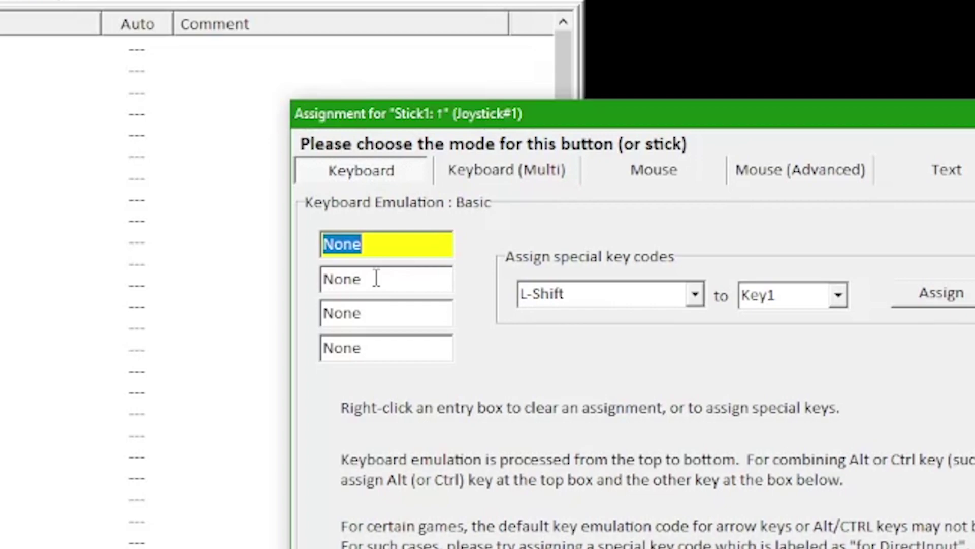
key(alt)
click(376, 279)
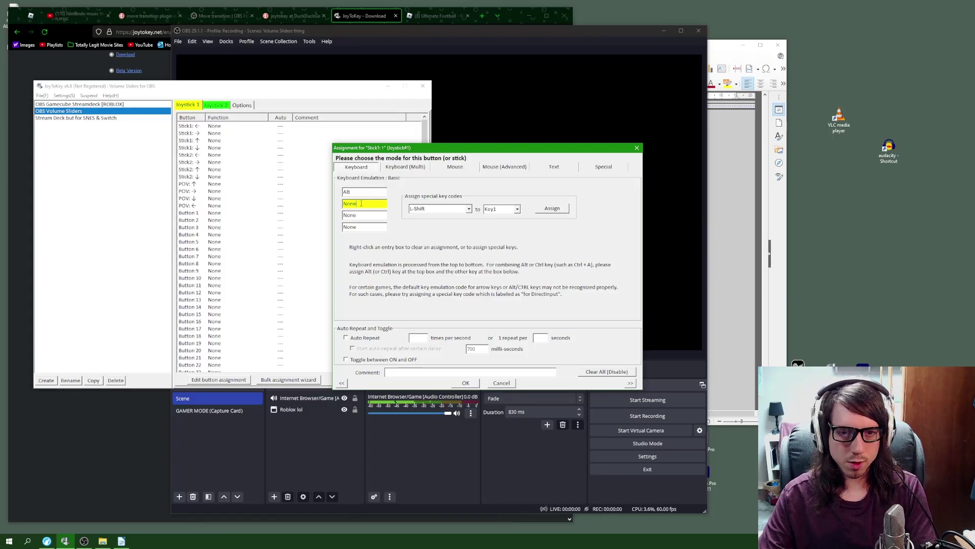
key(F6)
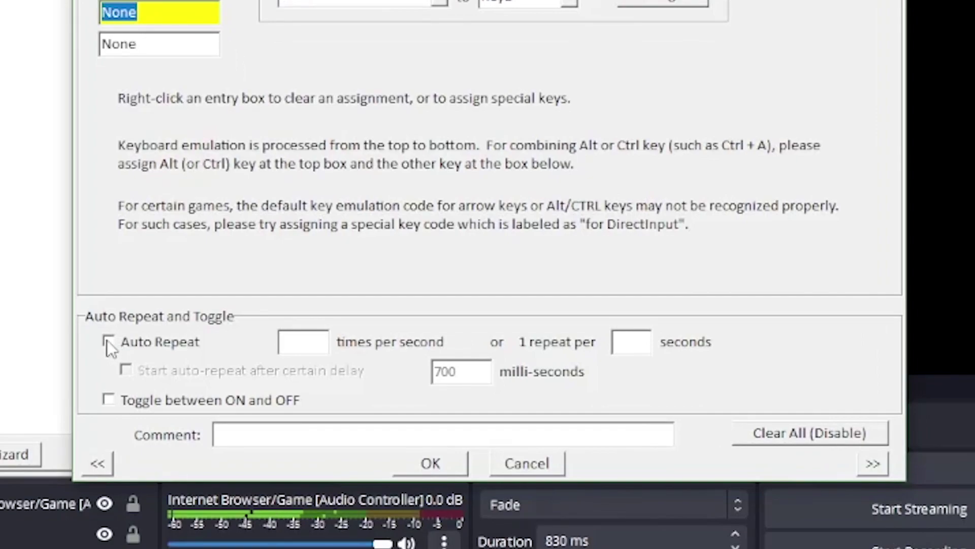
Turn on auto repeat every 0.07 seconds with comment 'Browser/Game audio UP'.
click(108, 340)
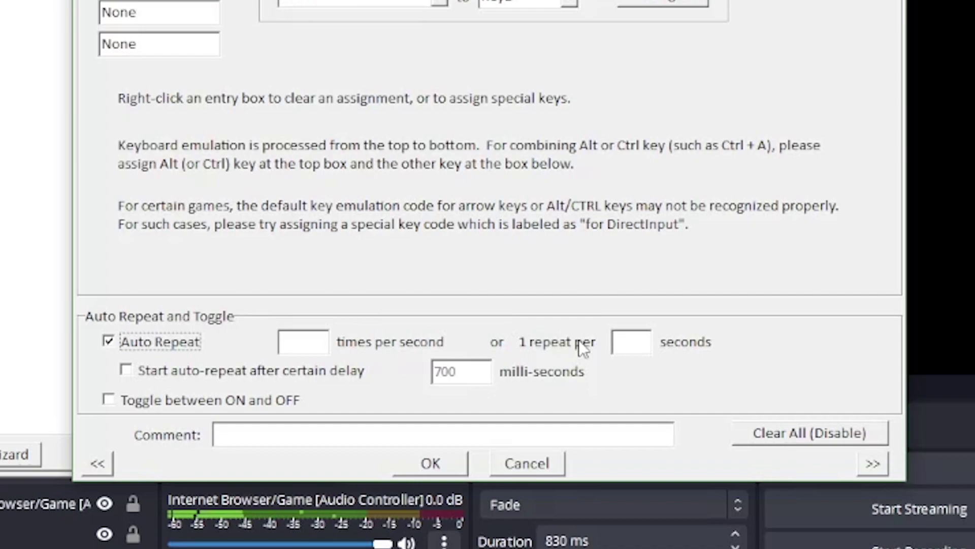
click(318, 341)
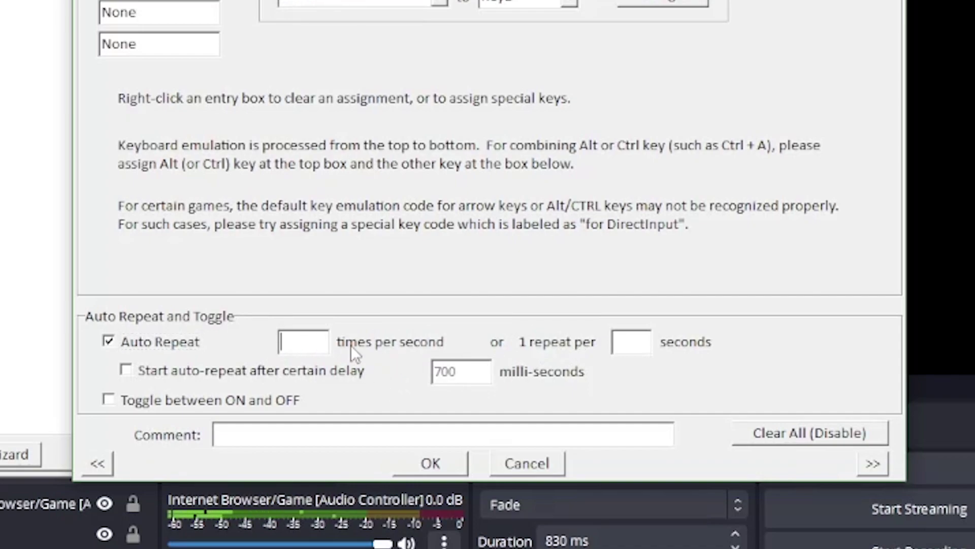
click(630, 342)
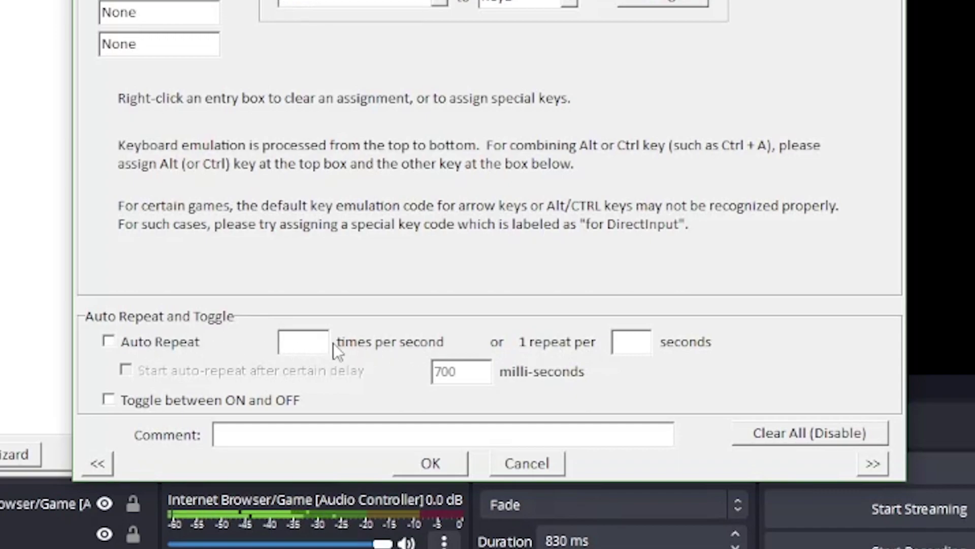
click(127, 341)
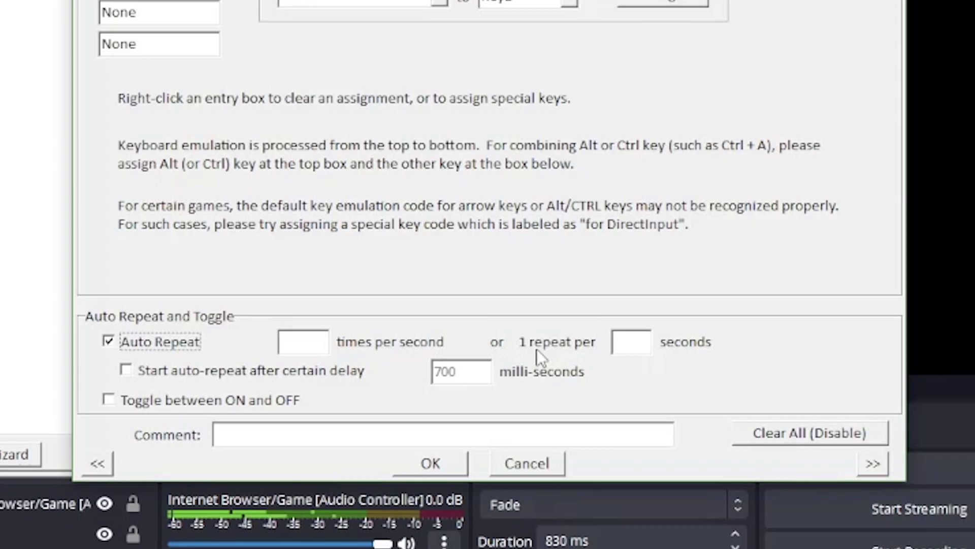
click(619, 340)
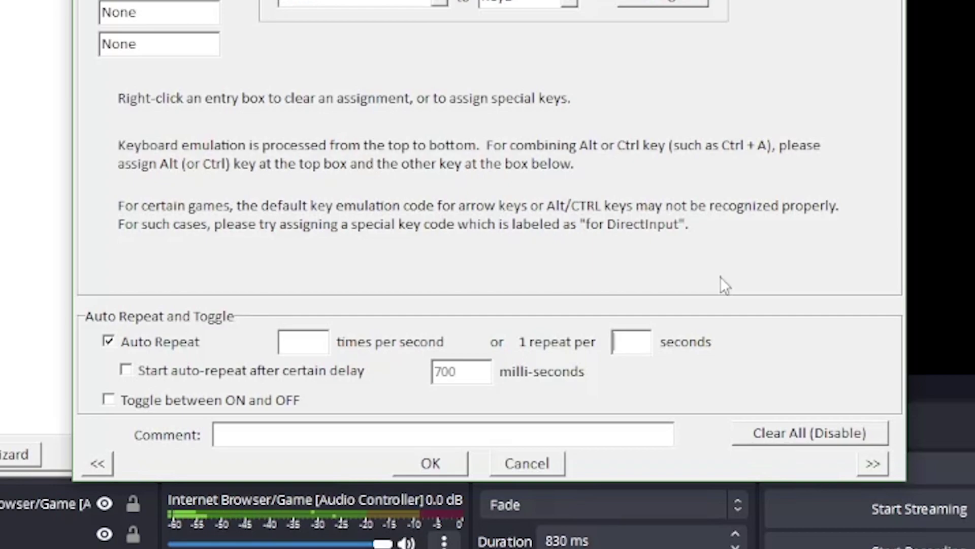
text(0)
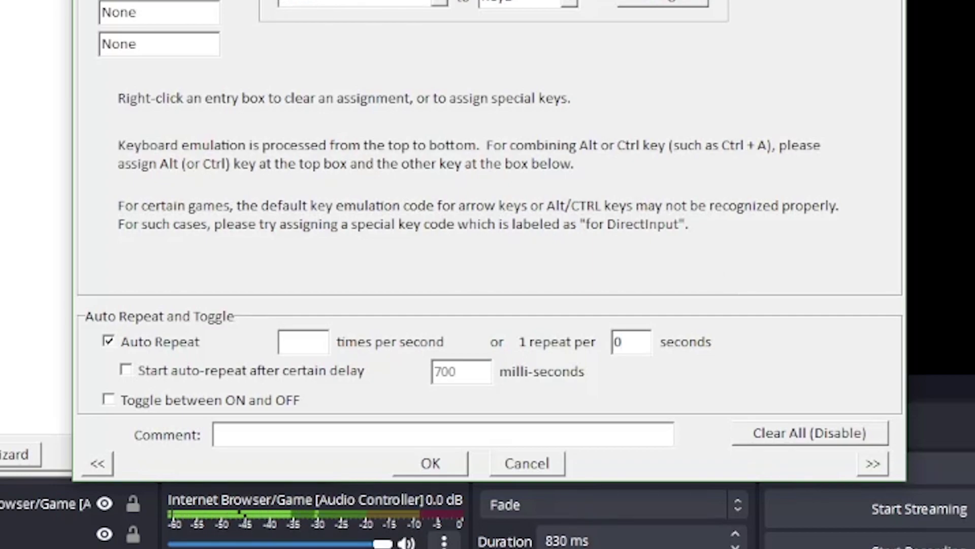
text(.0)
text(7)
text(Browser)
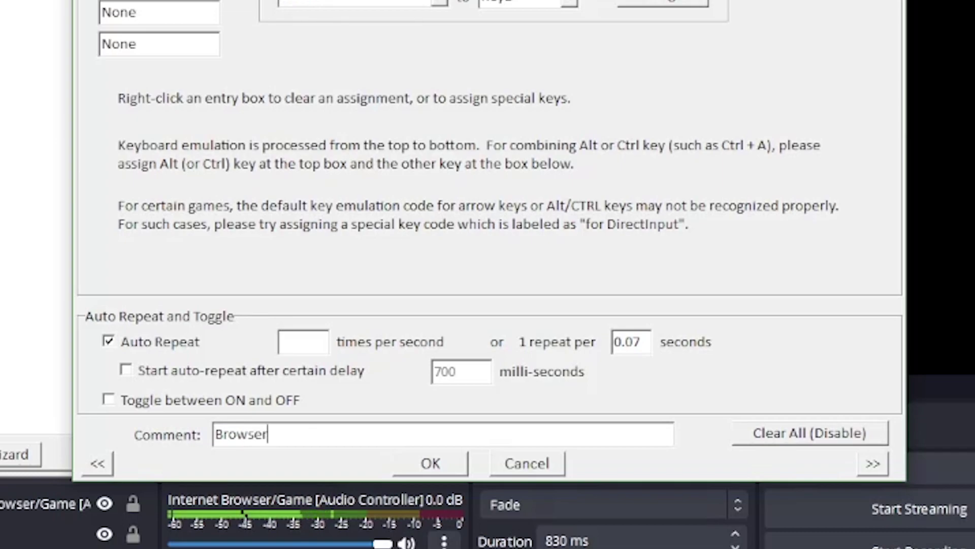
text(/Game)
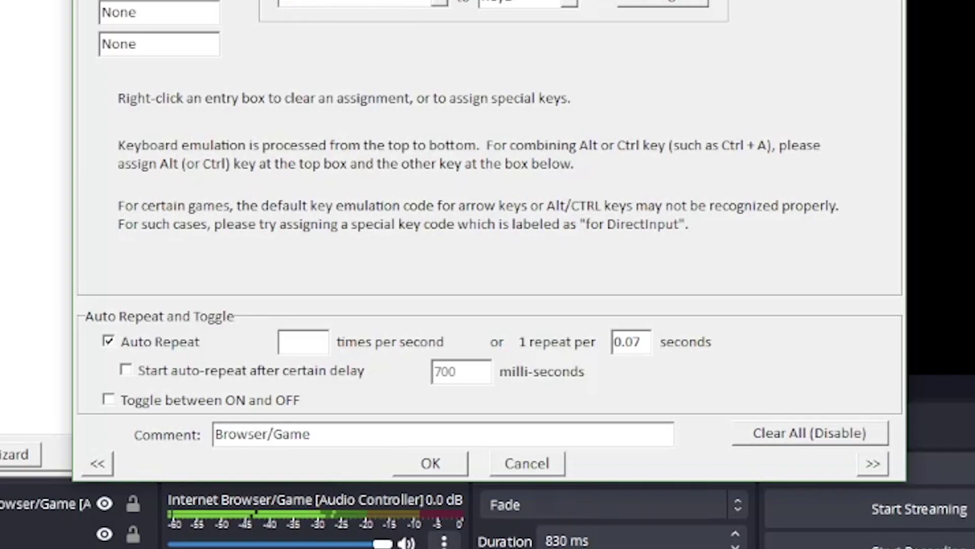
text( audio UP)
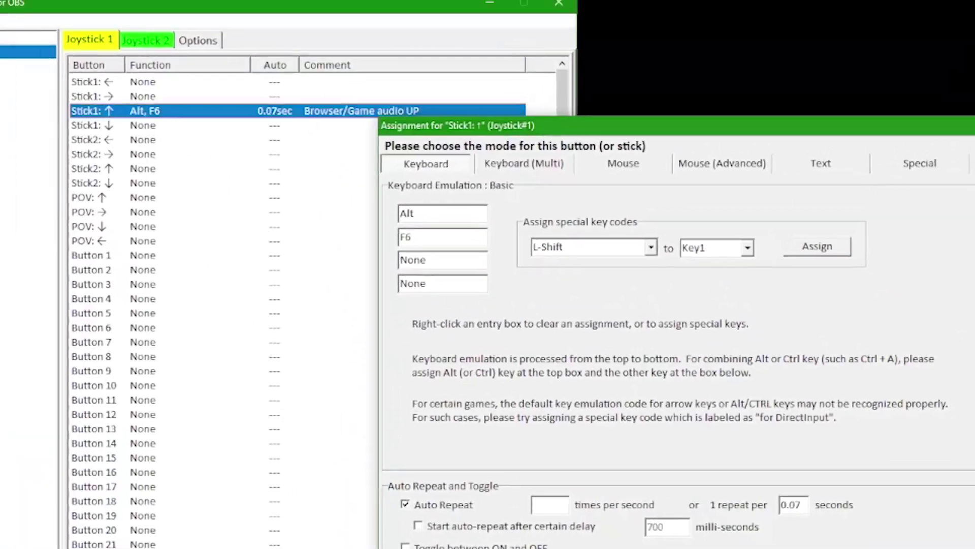
Save the stick-up binding and make Stick1 ↓ send Alt, F7.
key(Return)
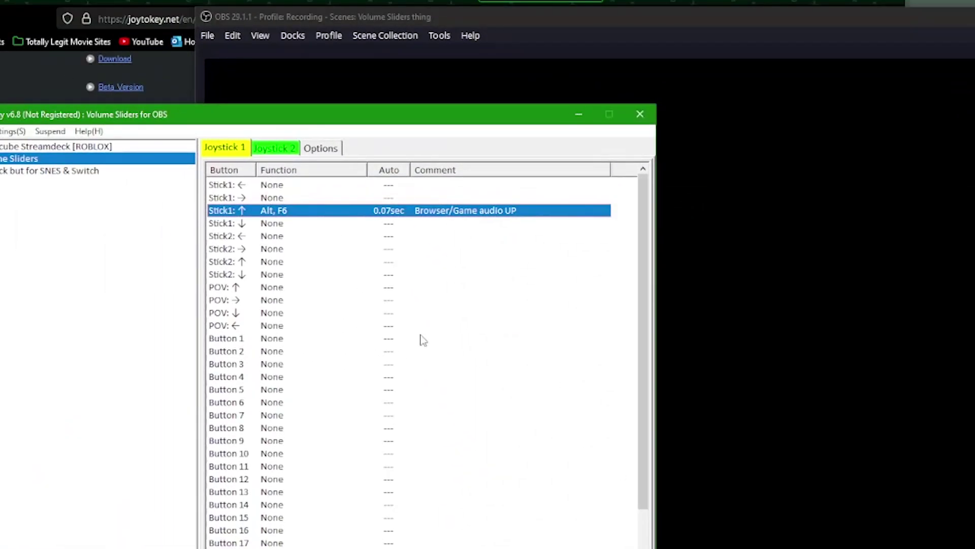
right_click(262, 224)
click(279, 230)
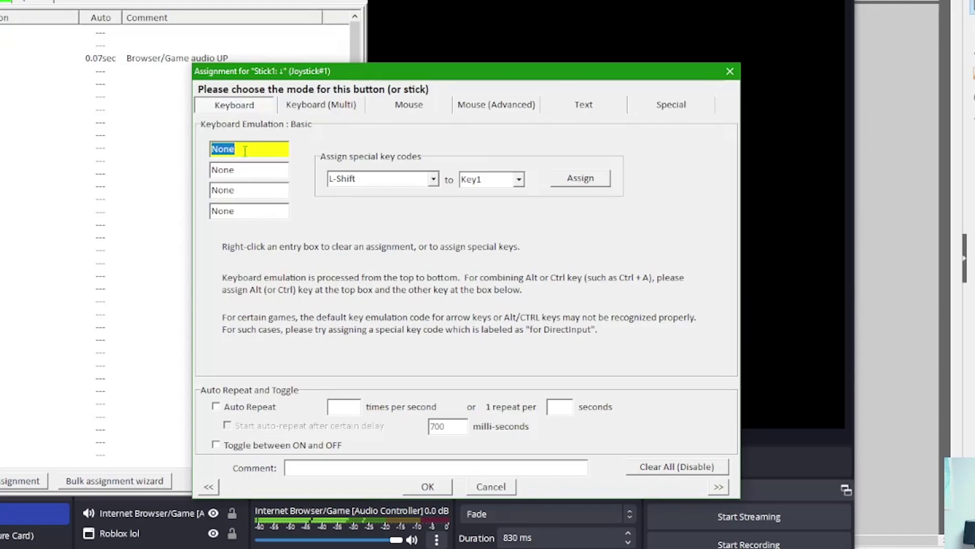
key(alt)
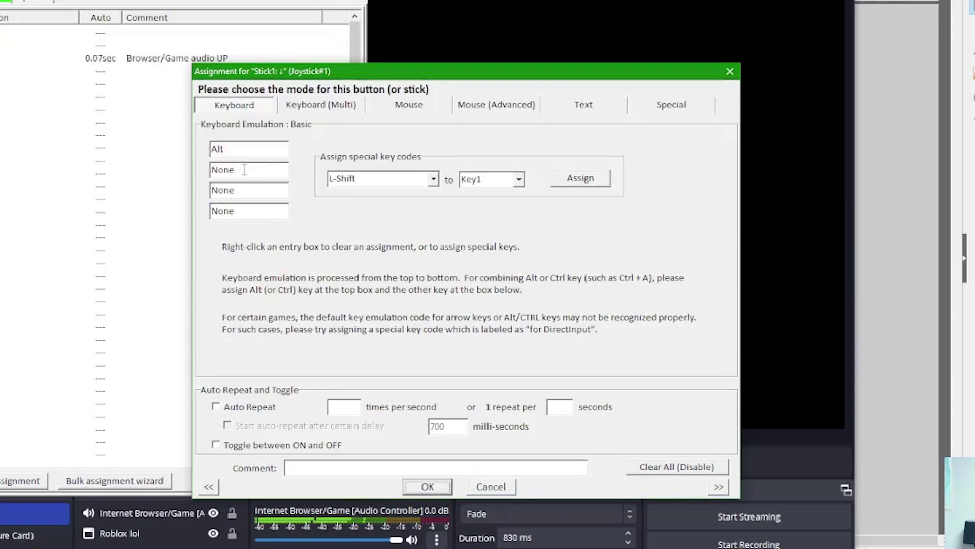
click(245, 170)
key(F7)
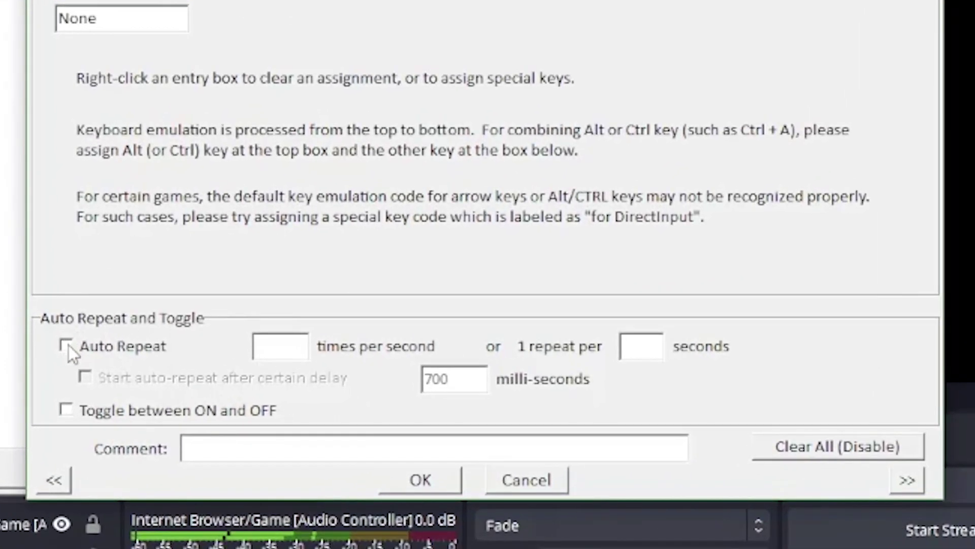
Give Stick1 ↓ auto repeat every 0.07 seconds, comment 'browser & game vol down', and save.
click(102, 360)
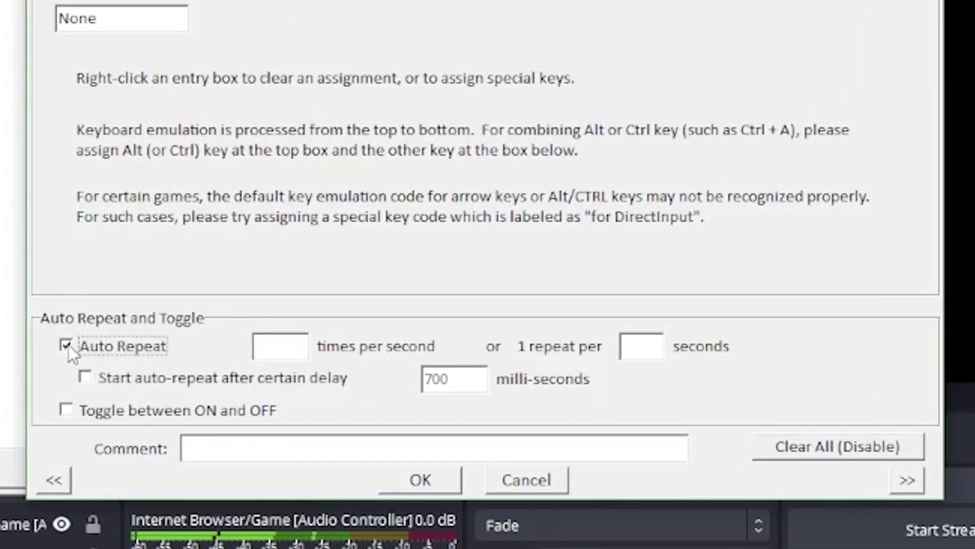
click(629, 348)
text(0.07)
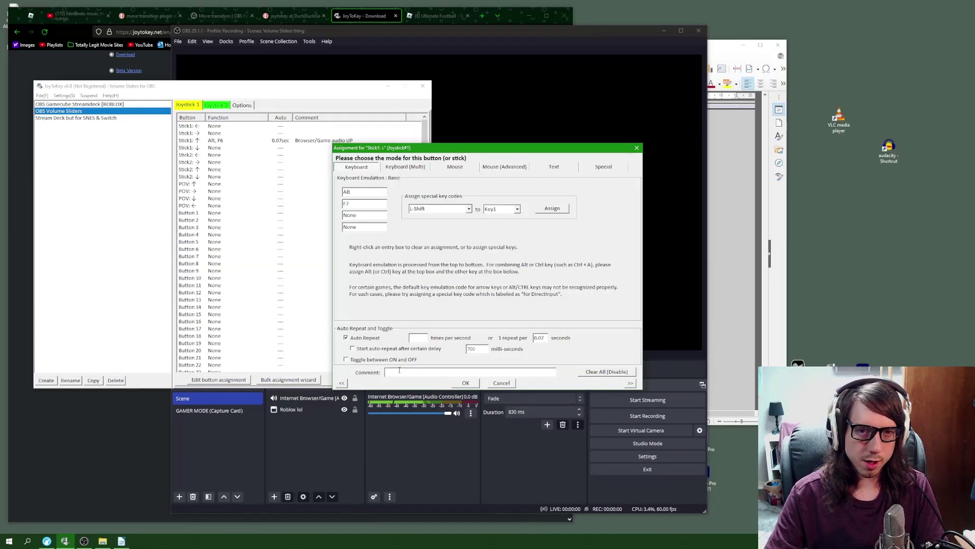
click(399, 371)
text(BROWQ)
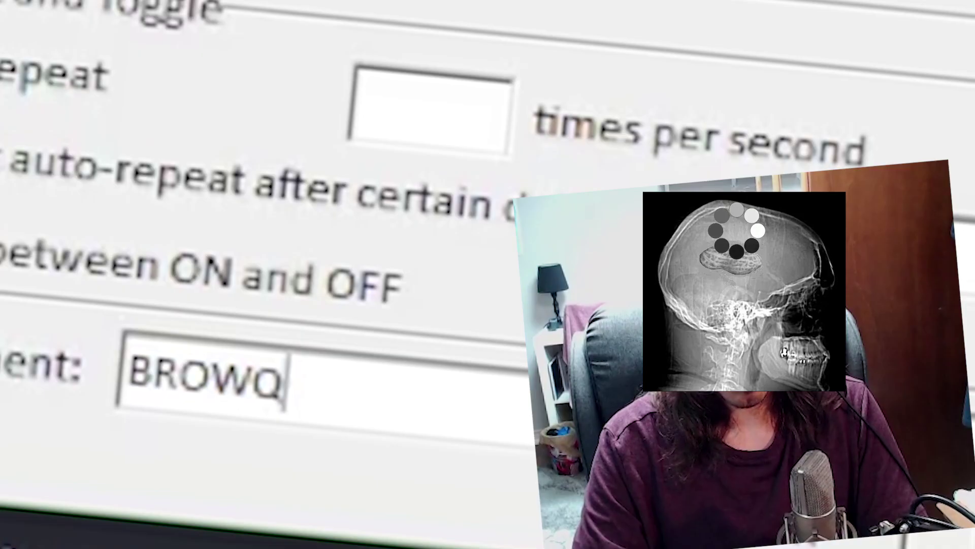
key(BackSpace)
key(BackSpace)
key(BackSpace)
key(BackSpace)
key(BackSpace)
text(brow)
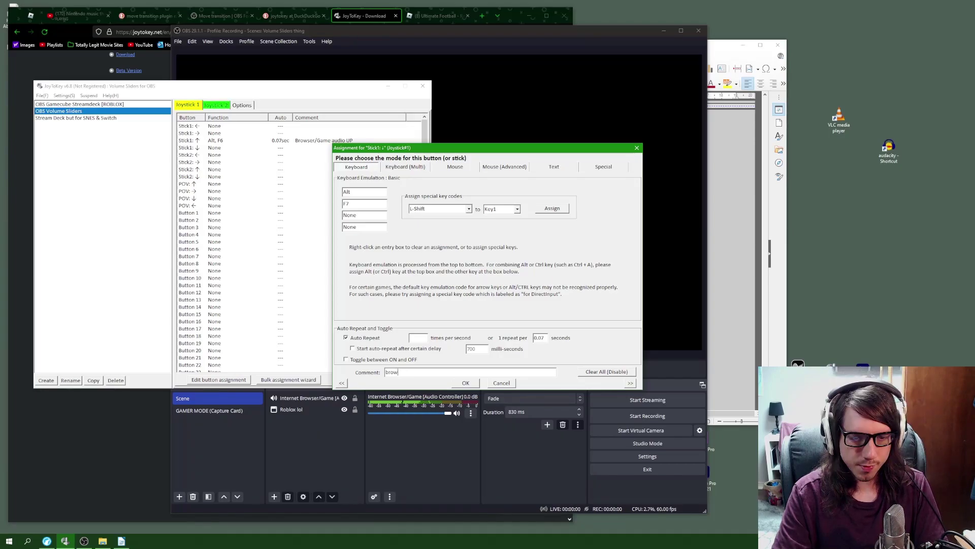
text(qseser & game vol down)
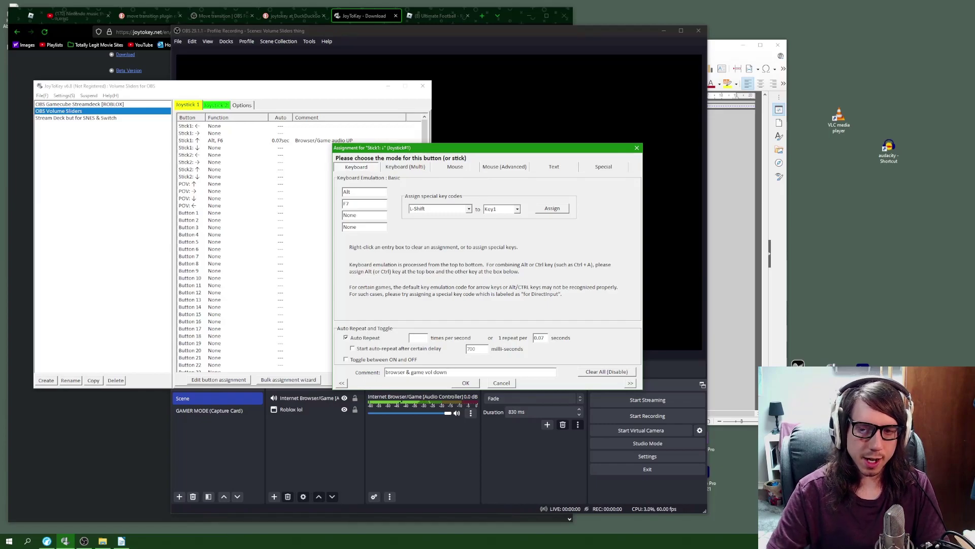
click(465, 382)
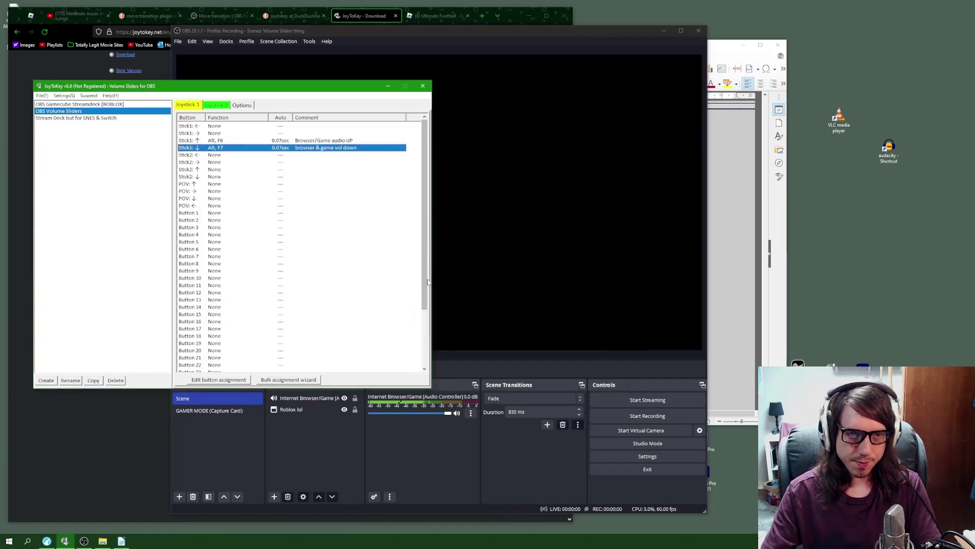
Shrink OBS into the top-left corner, leaving JoyToKey's stick list visible on the right.
drag(361, 88, 350, 55)
drag(448, 31, 583, 29)
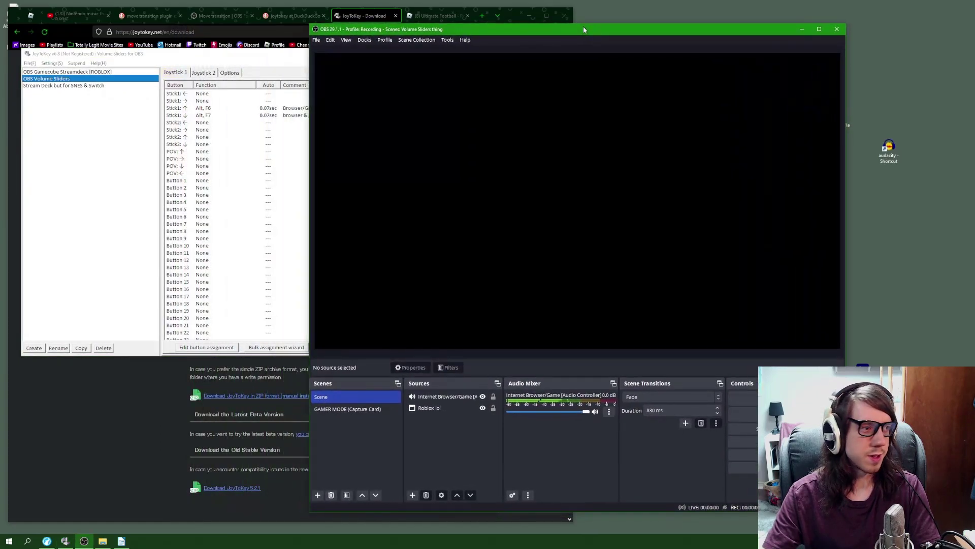
drag(583, 29, 357, 88)
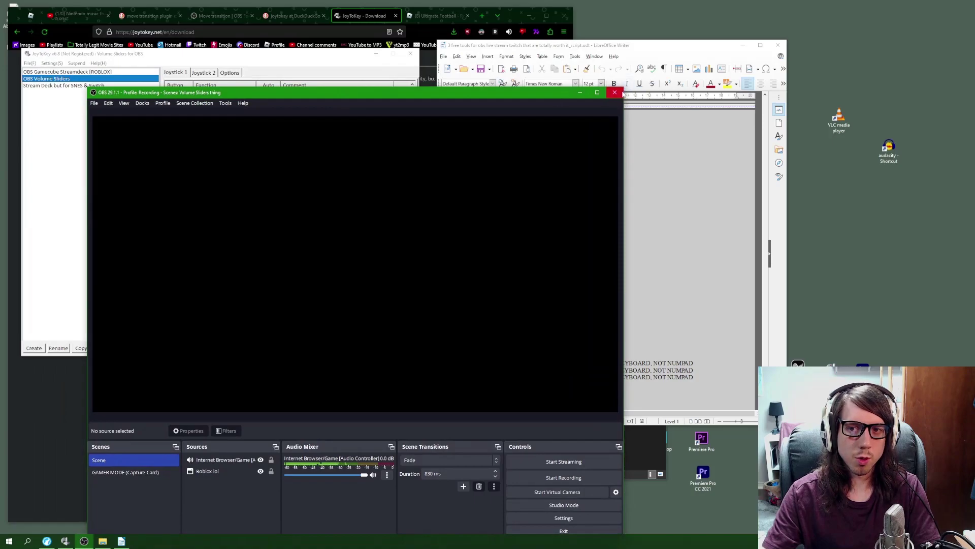
drag(623, 89, 507, 165)
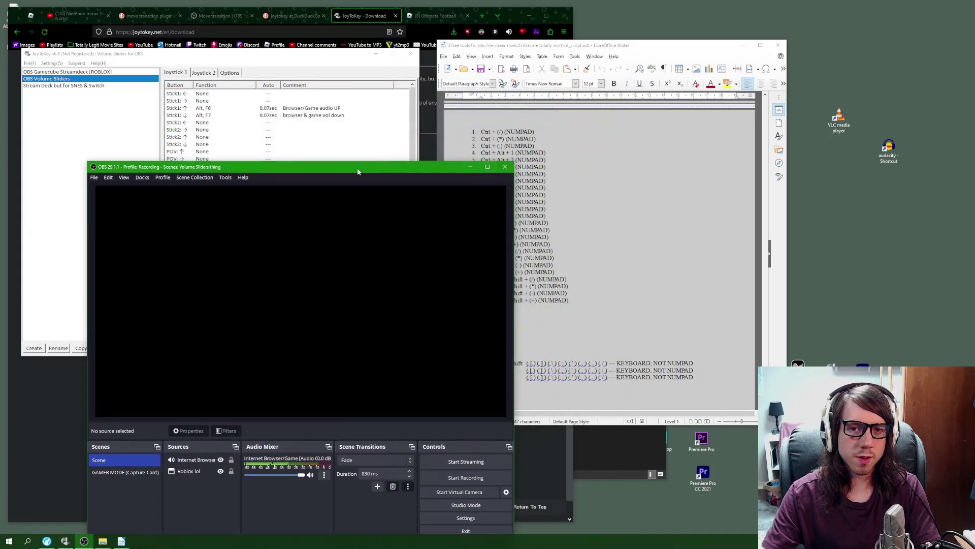
drag(358, 168, 302, 55)
click(710, 270)
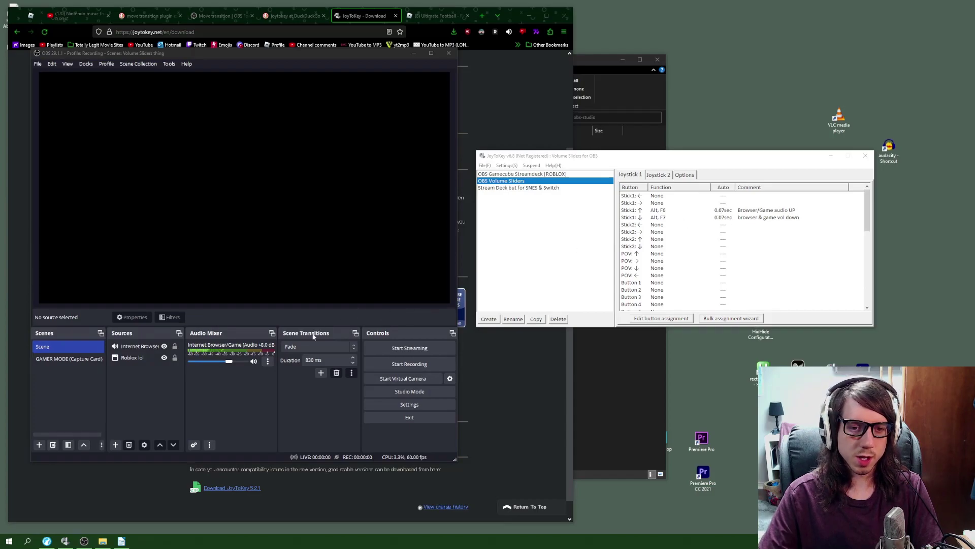
Open Browser/Game audio filters and set Volume Slider UP's step to 0.40%, checking JoyToKey's repeat rate.
click(268, 361)
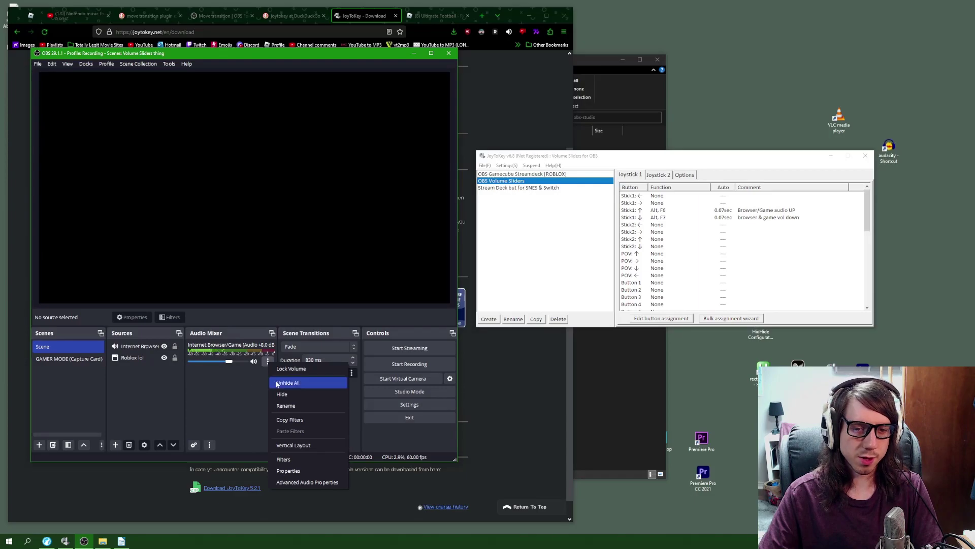
click(283, 458)
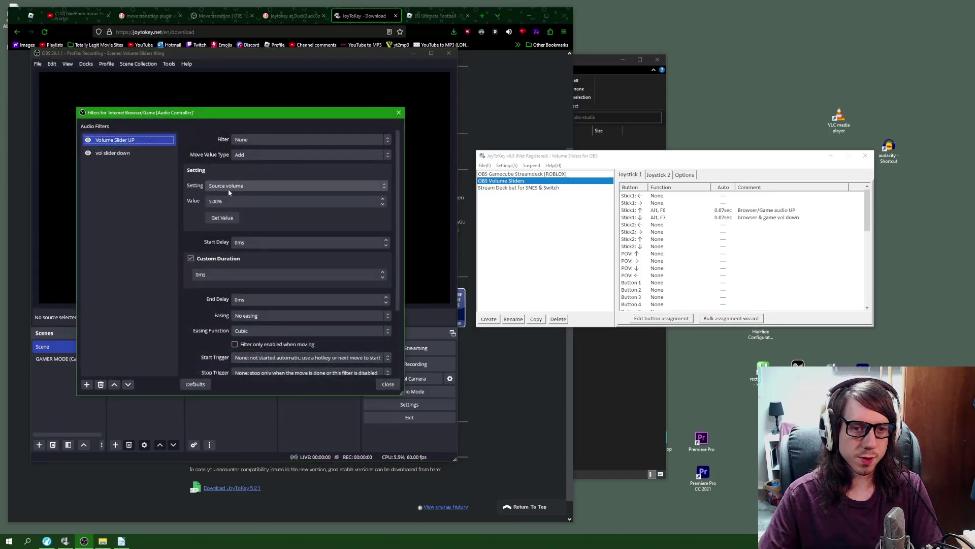
drag(226, 201, 189, 203)
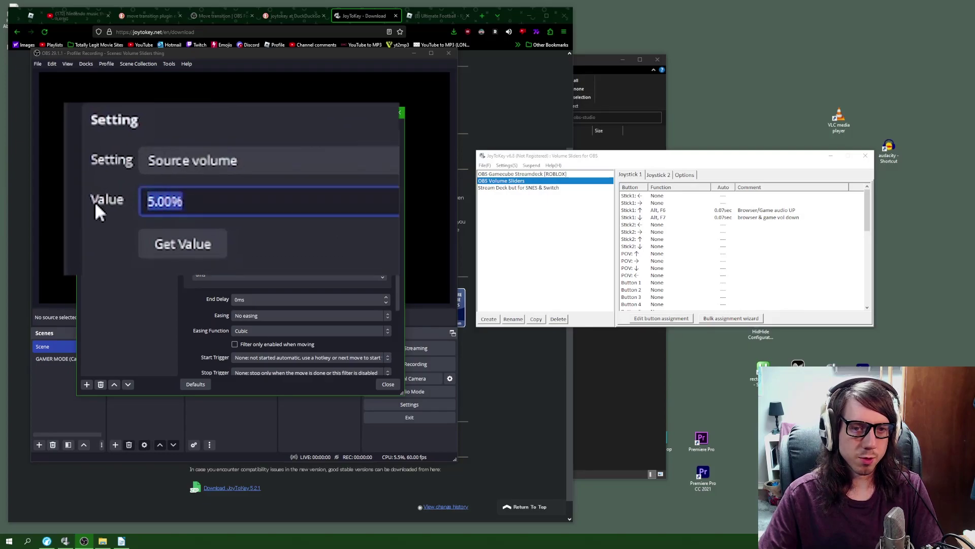
right_click(719, 211)
click(752, 214)
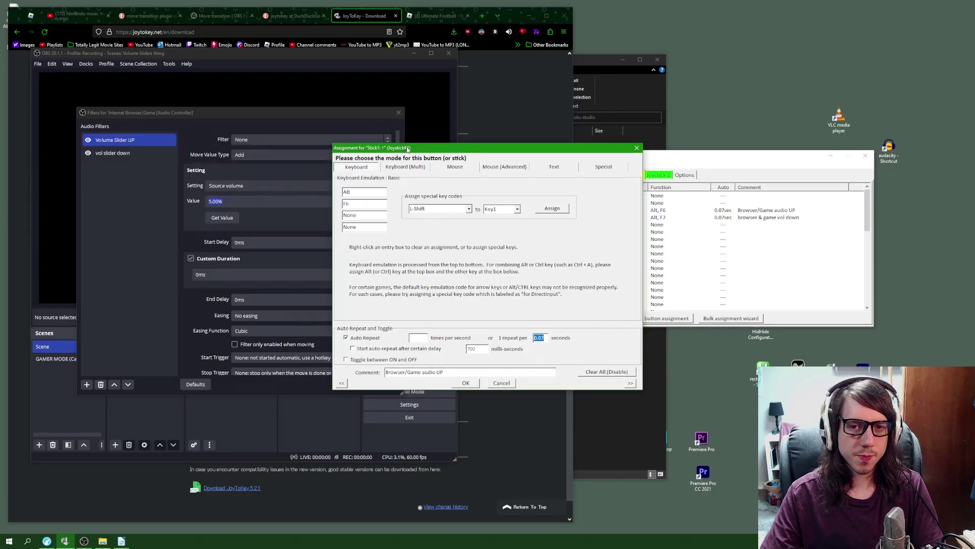
drag(408, 149, 473, 153)
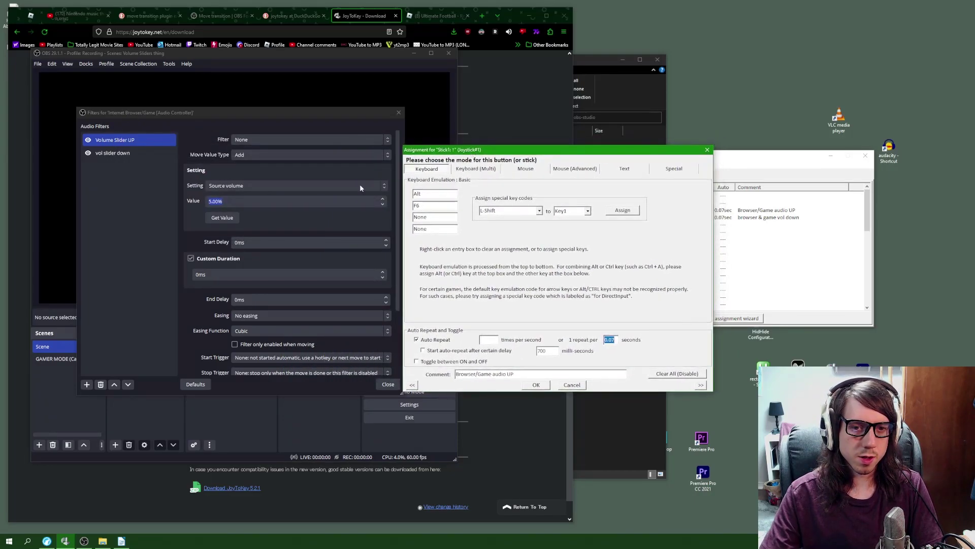
click(208, 201)
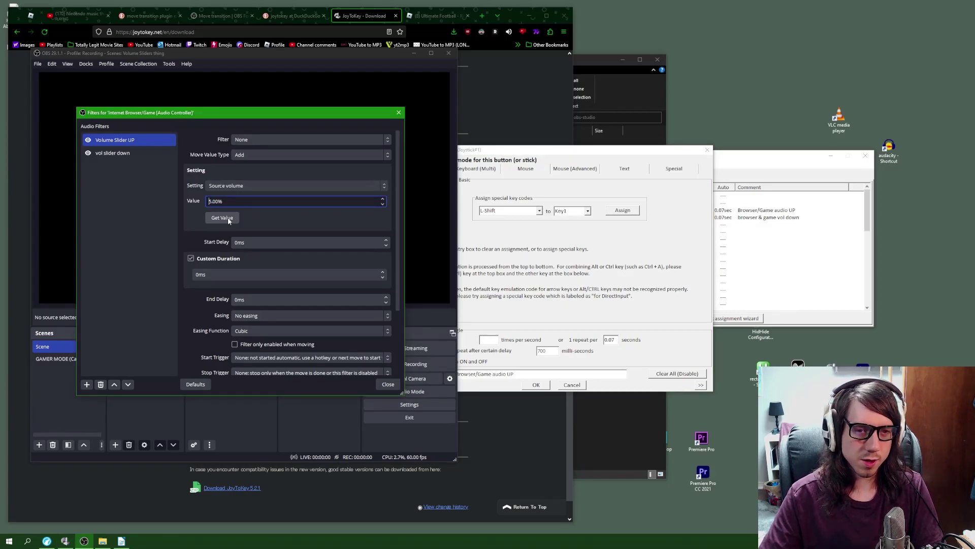
click(222, 218)
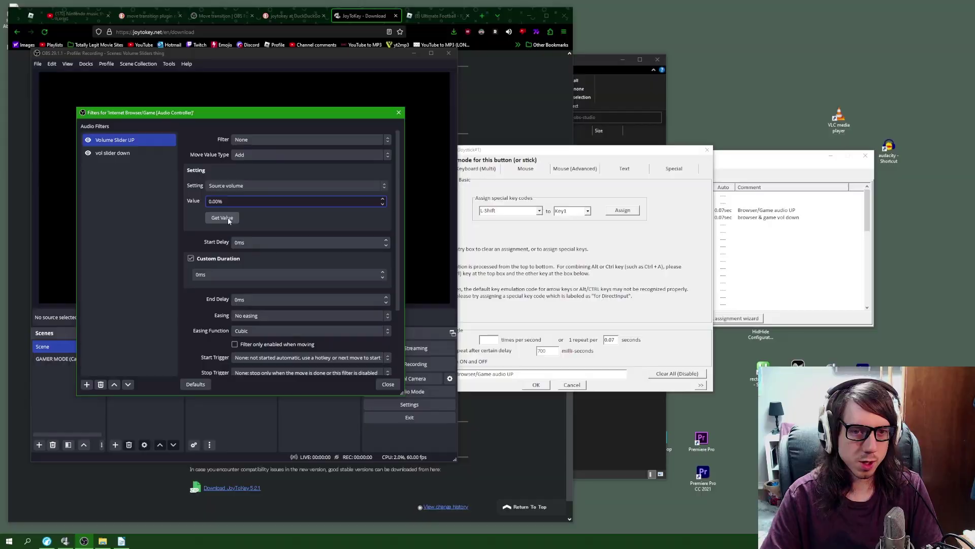
key(BackSpace)
text(4)
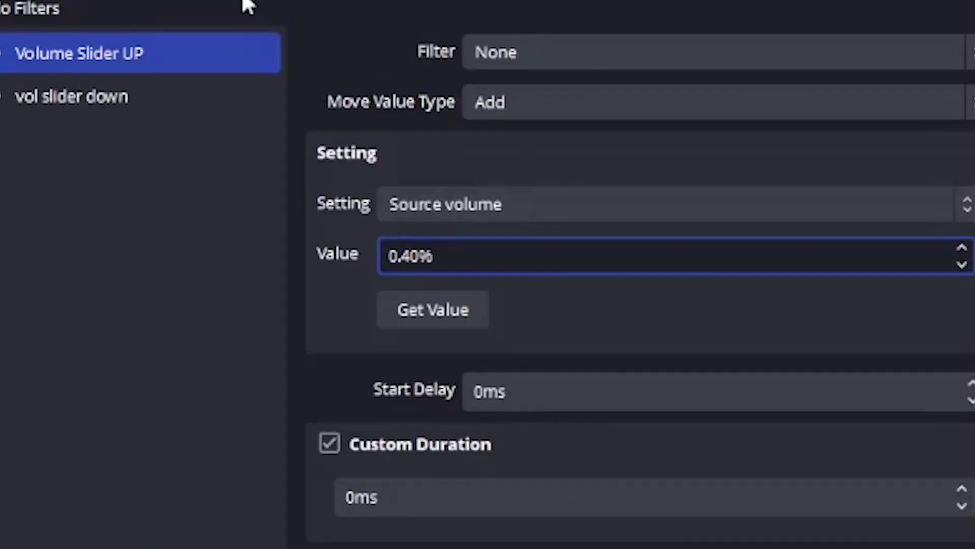
Set the vol slider down filter's step to -0.40% and close the filters window.
click(155, 104)
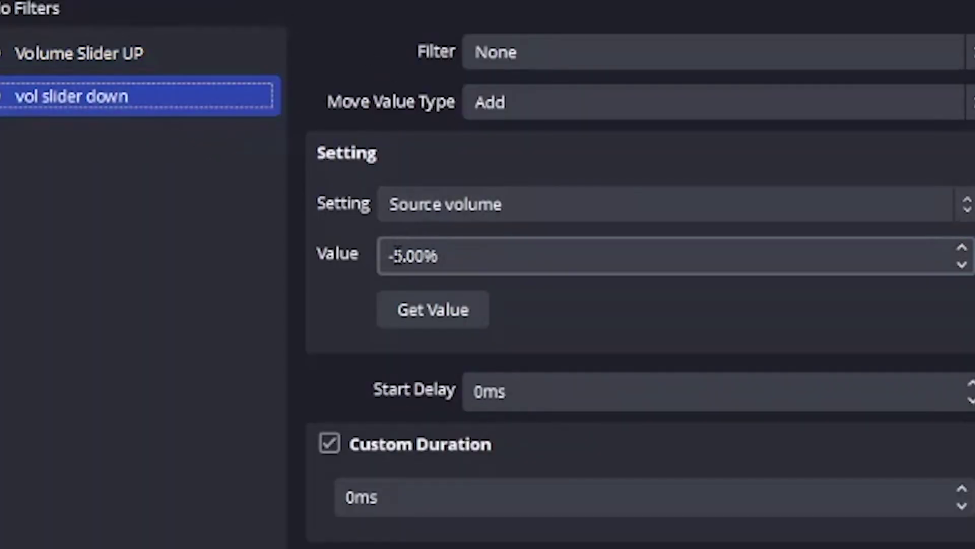
drag(397, 255, 409, 255)
key(BackSpace)
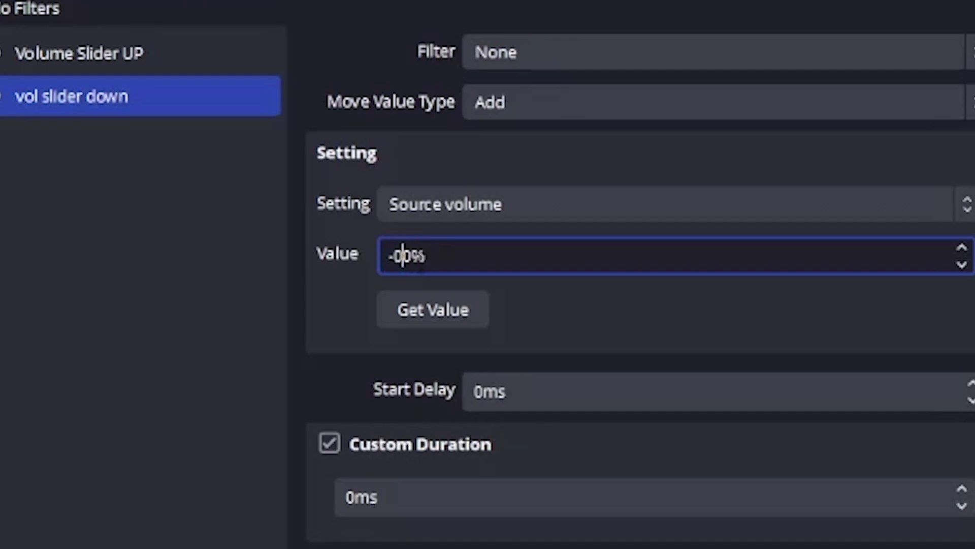
text(.4)
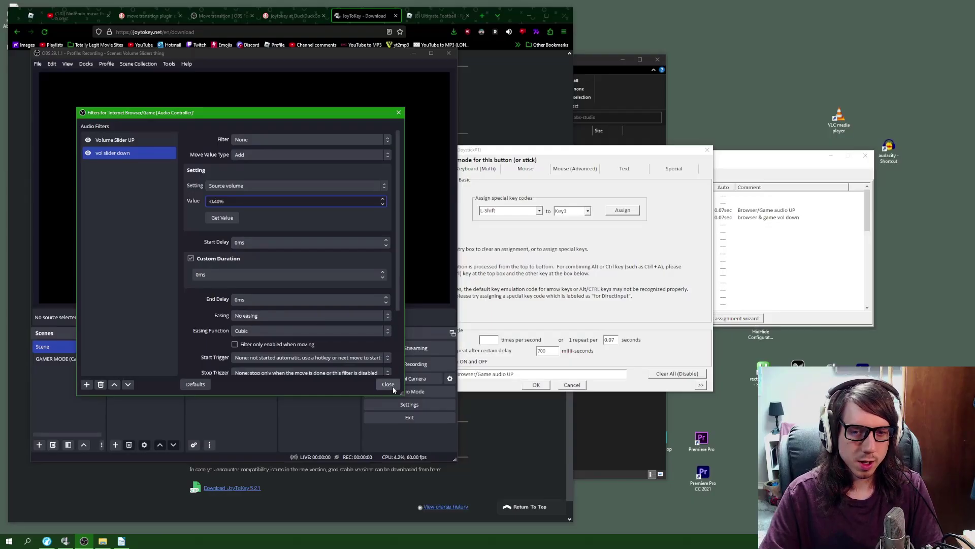
click(389, 385)
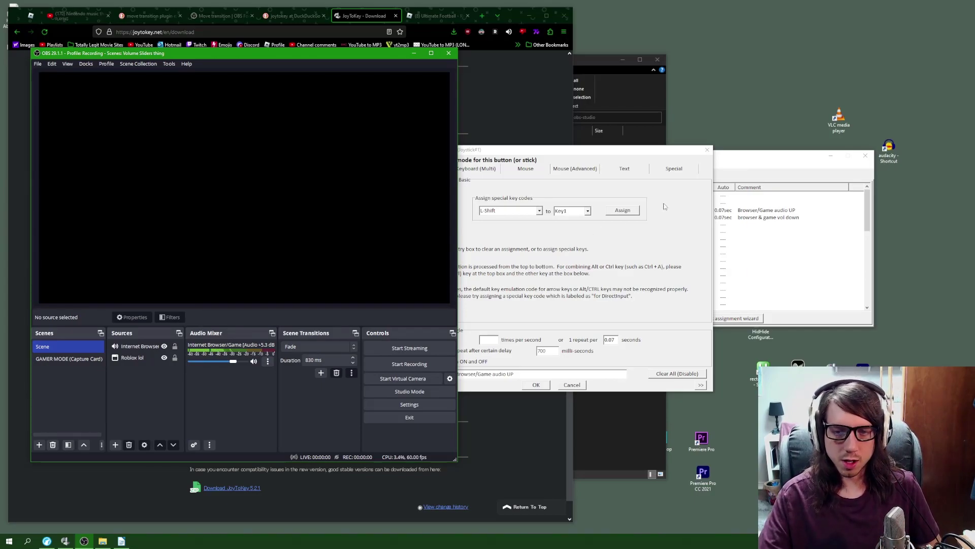
Change both Stick1 ↑ and Stick1 ↓ auto repeat to once every 0.7 seconds.
click(591, 315)
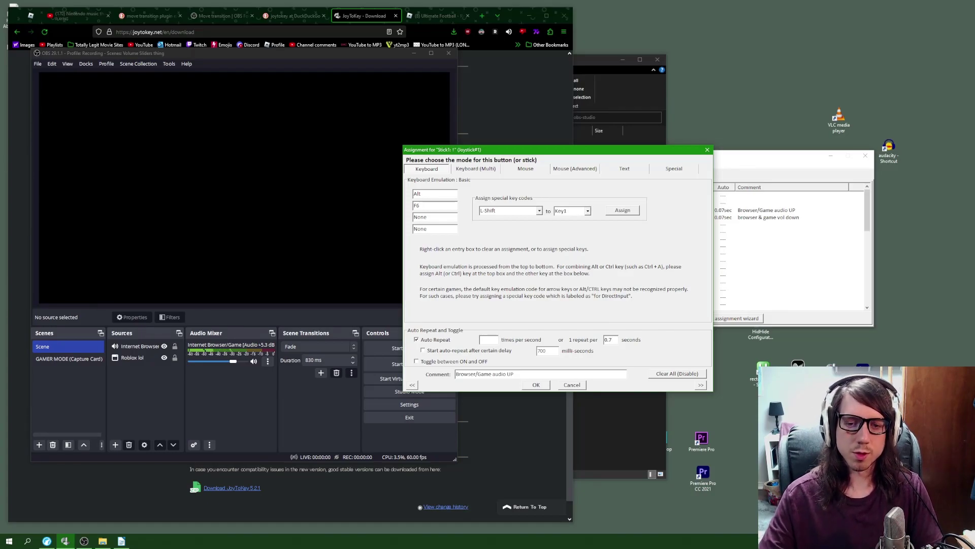
click(536, 385)
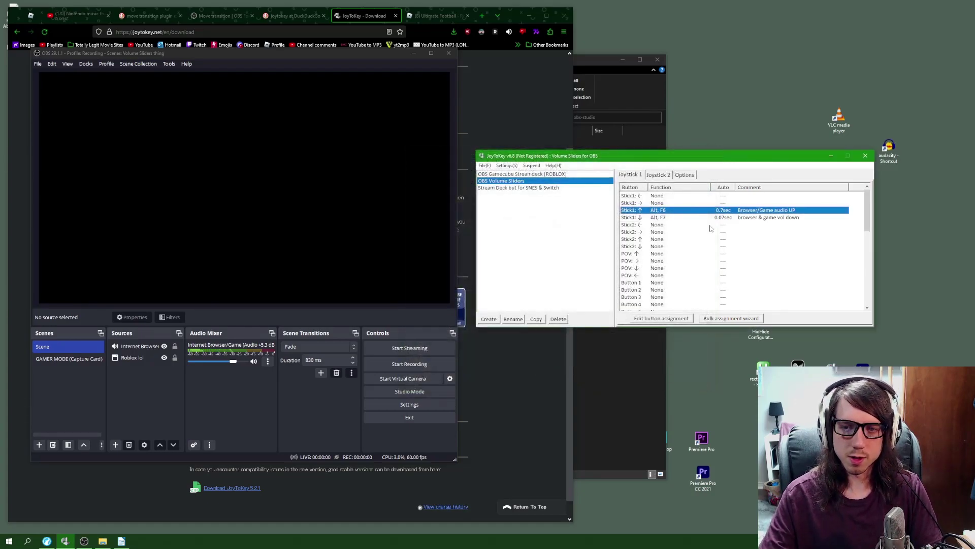
click(720, 219)
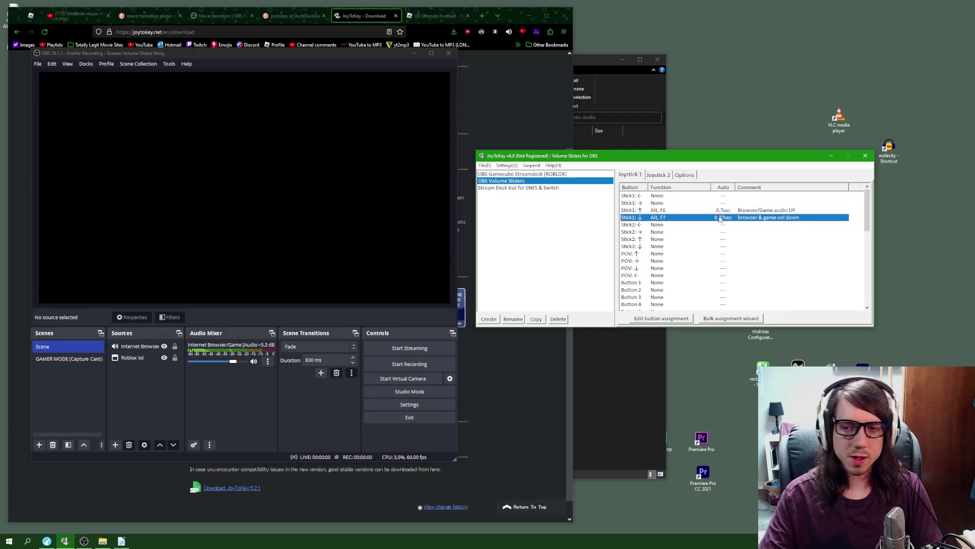
right_click(720, 218)
click(739, 223)
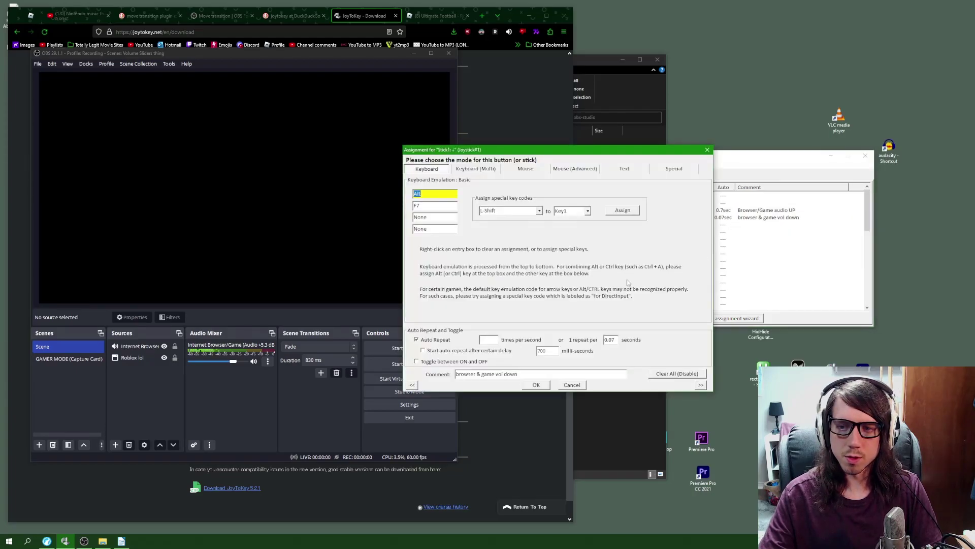
double_click(609, 339)
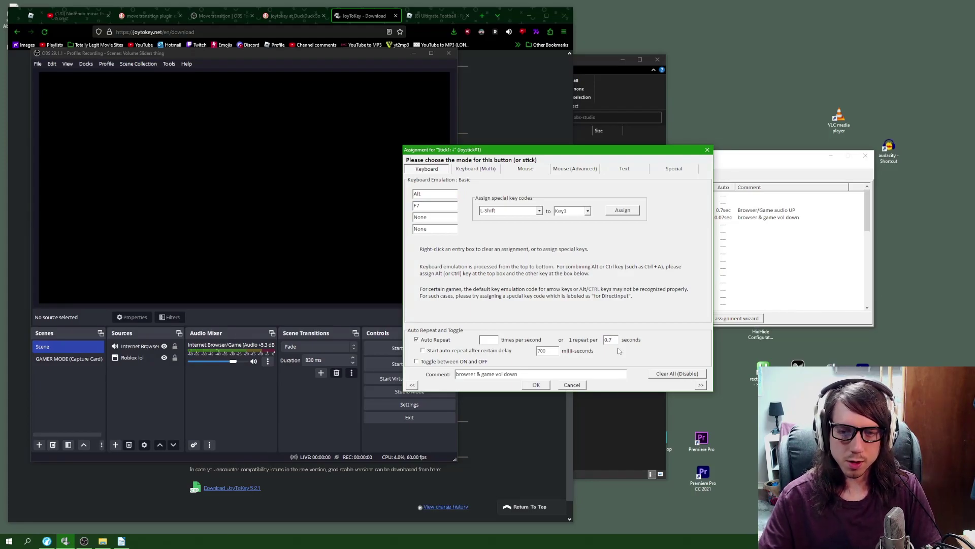
click(535, 384)
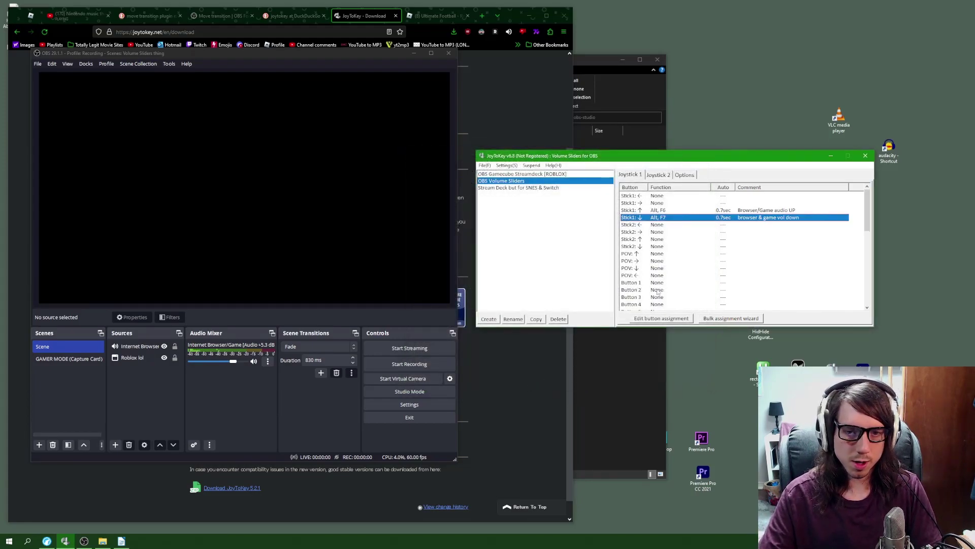
Test in OBS by lowering the Browser/Game volume two steps.
click(321, 403)
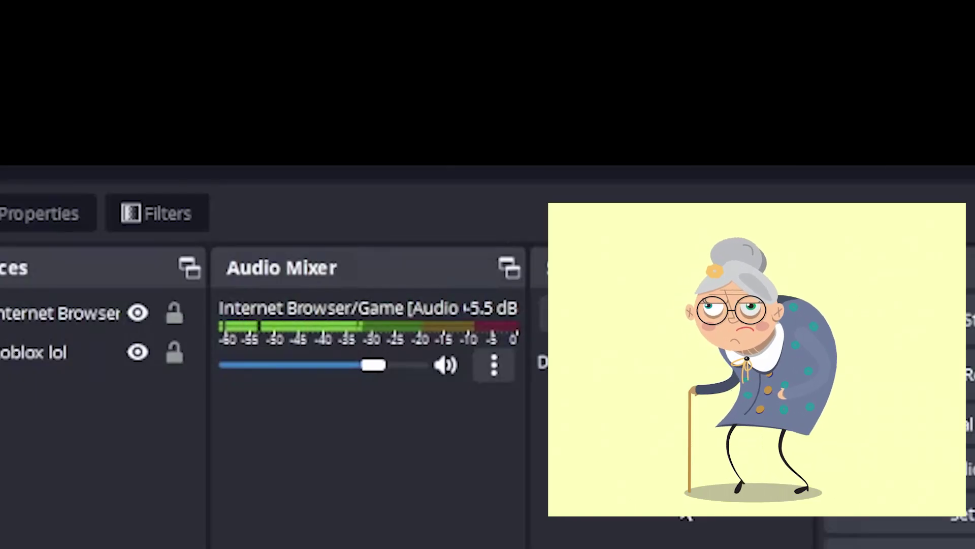
key(Left)
key(Left)
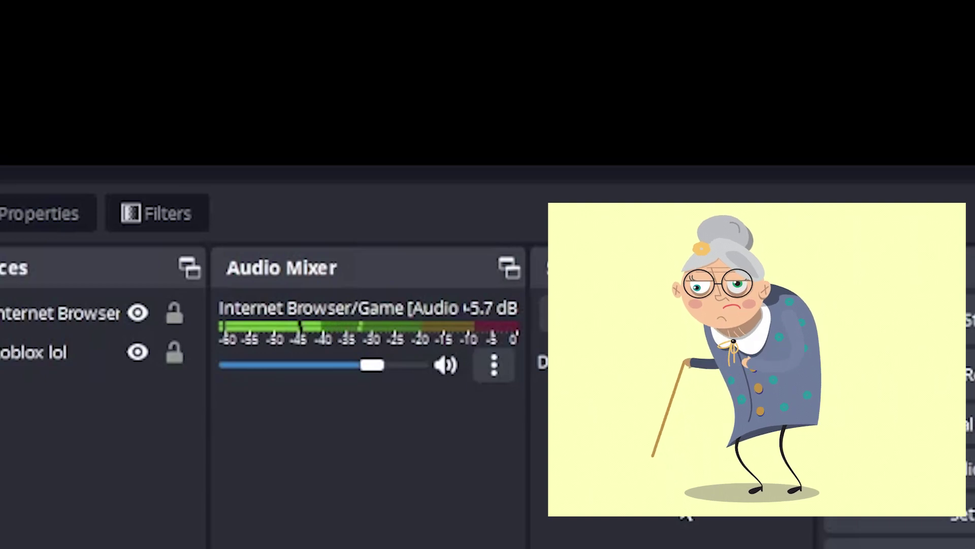
key(Left)
key(Left)
key(Left)
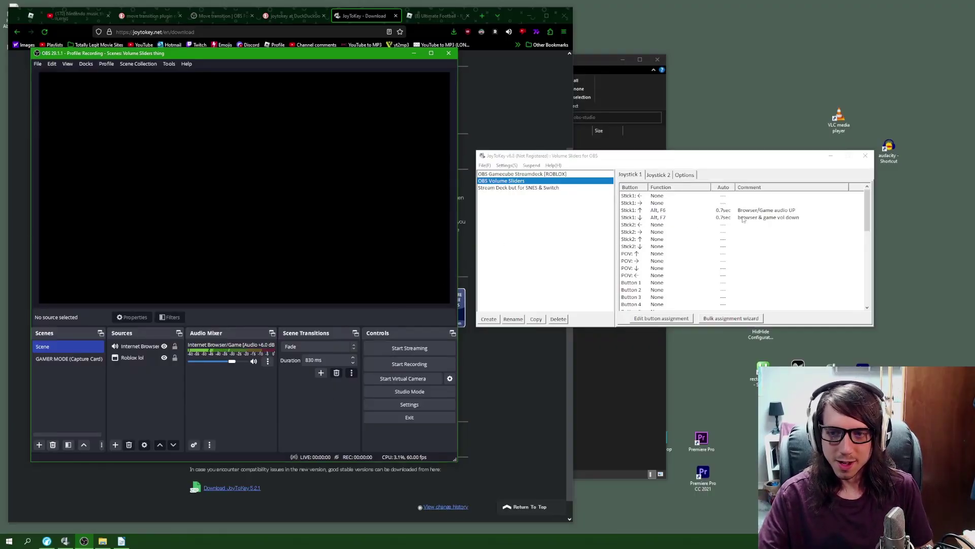
Change both Stick1 ↑ and Stick1 ↓ auto repeat to every 0.15 seconds.
right_click(714, 210)
click(726, 214)
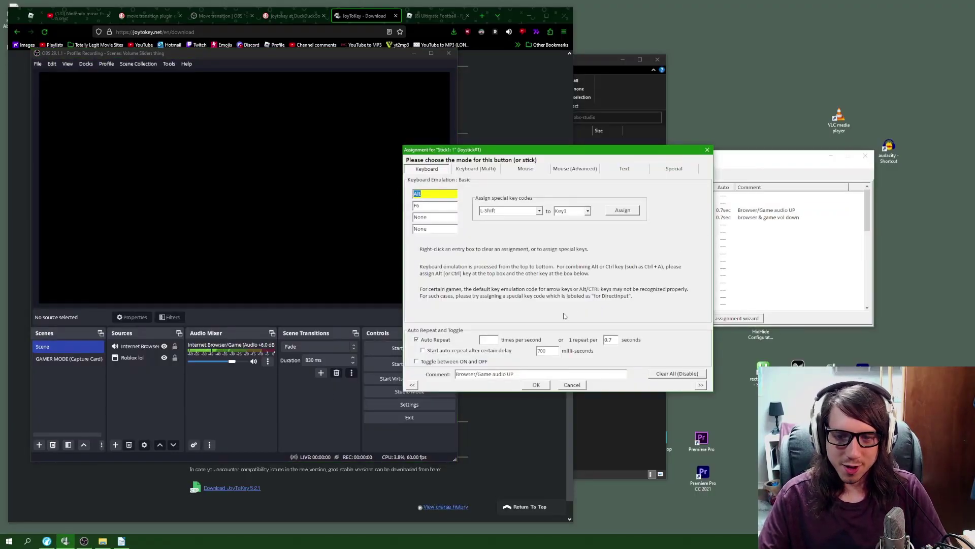
double_click(609, 339)
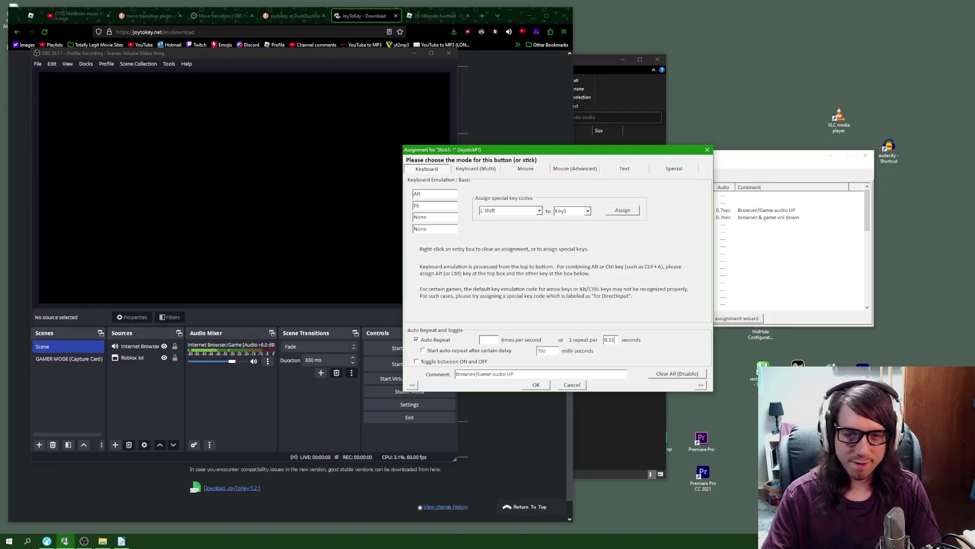
click(536, 384)
right_click(721, 217)
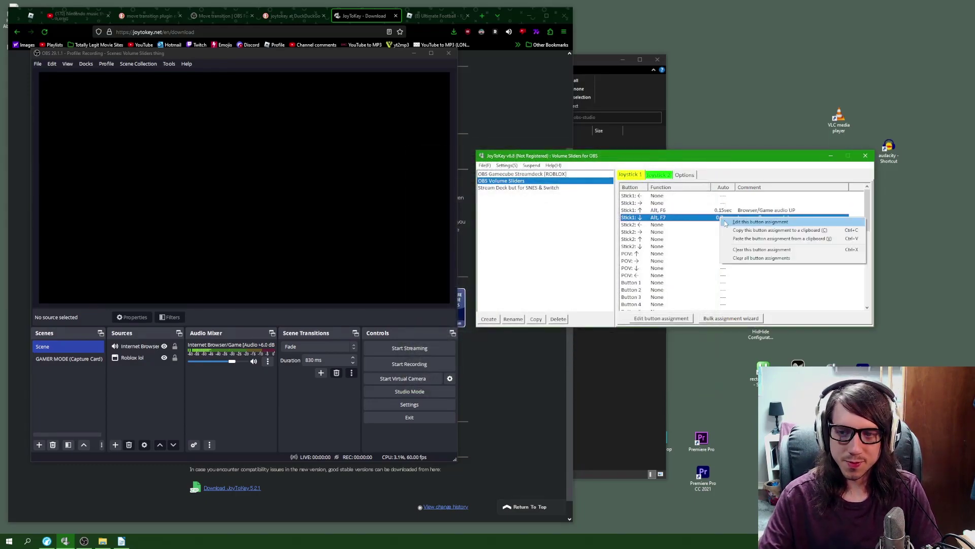
click(728, 224)
double_click(609, 339)
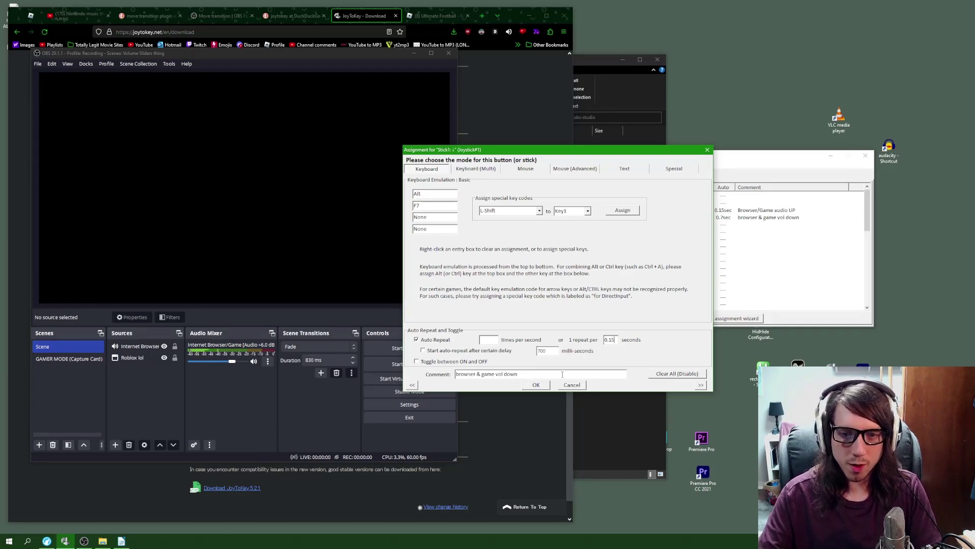
click(539, 384)
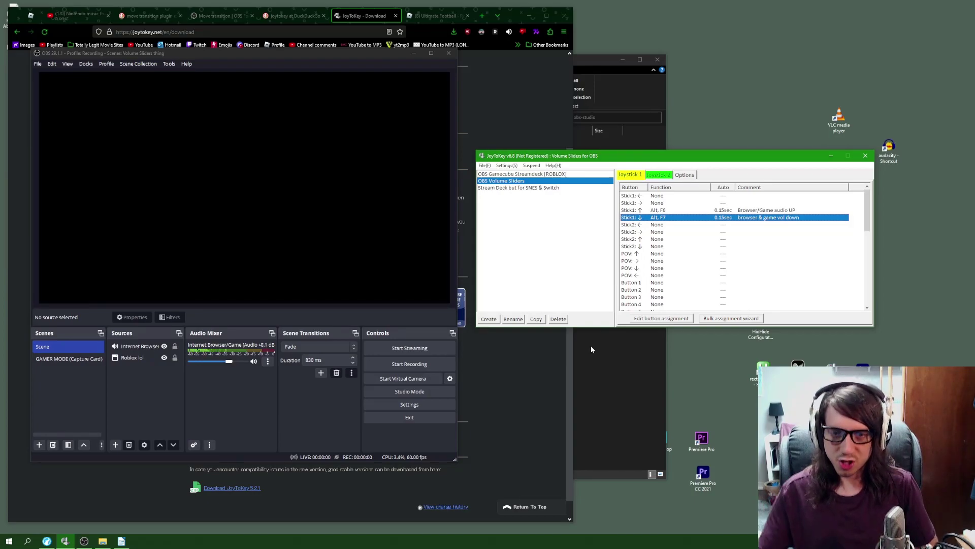
Return both stick directions to 0.07-second repeat and open the Browser/Game audio filters in OBS.
double_click(719, 218)
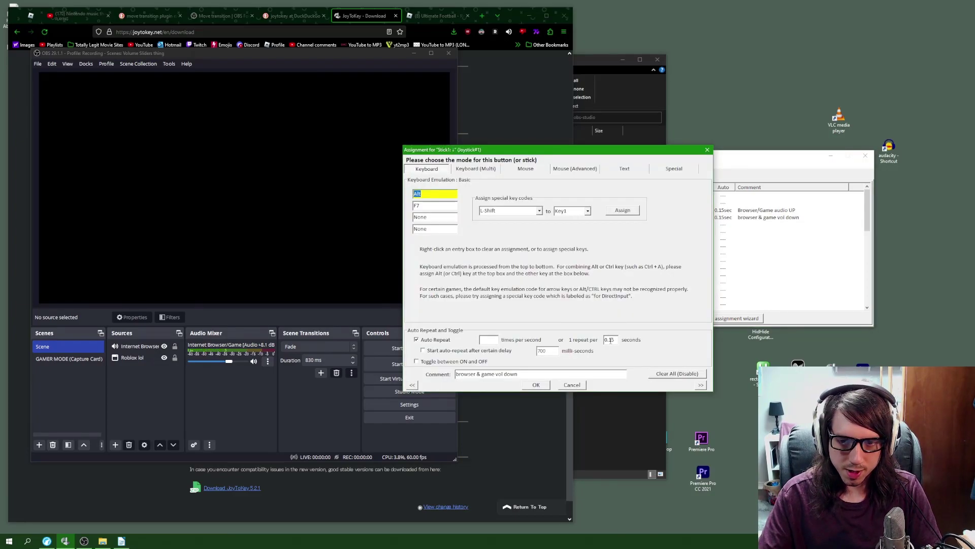
double_click(610, 340)
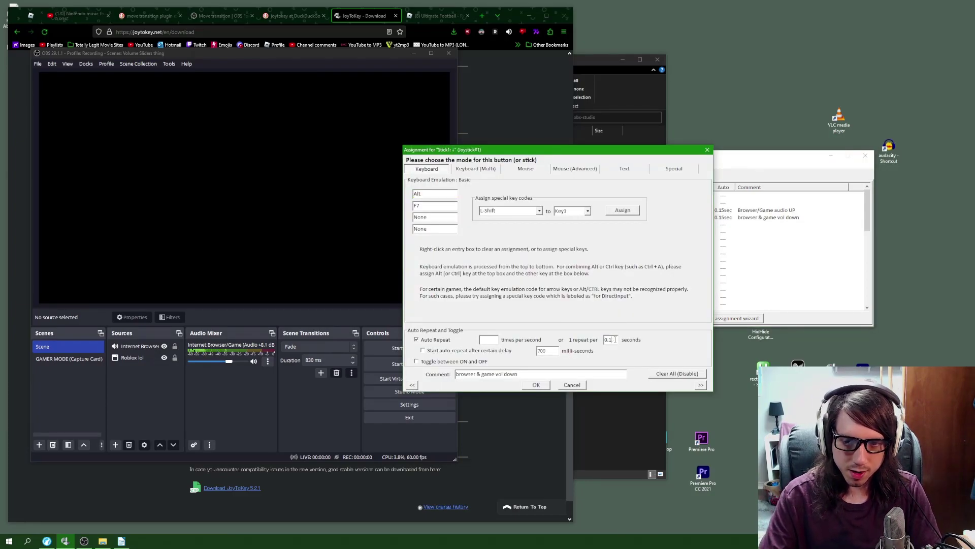
click(535, 384)
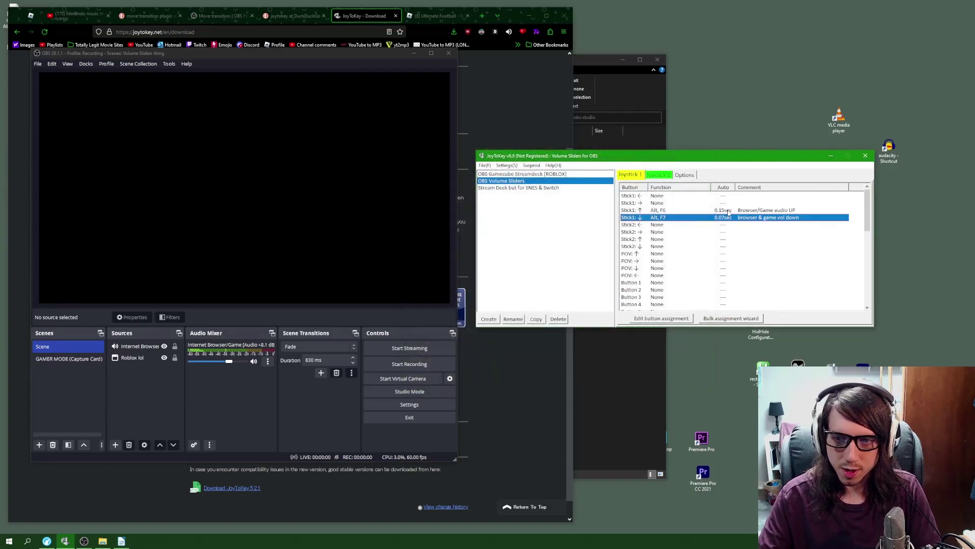
right_click(727, 210)
click(747, 217)
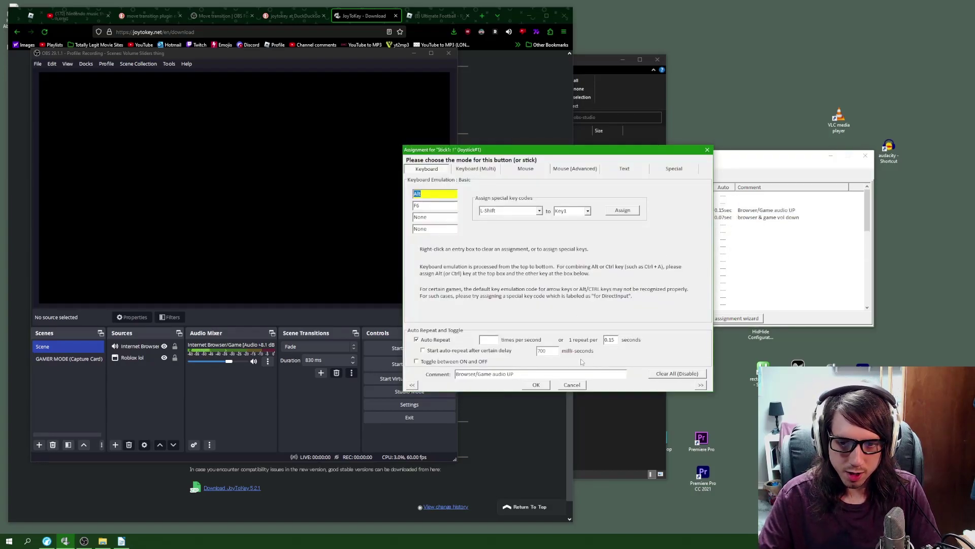
click(268, 361)
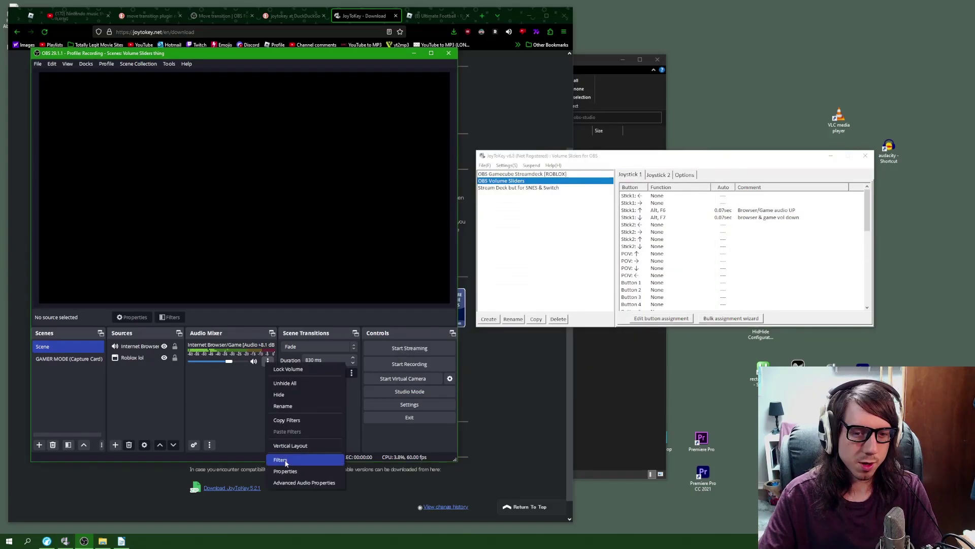
click(293, 459)
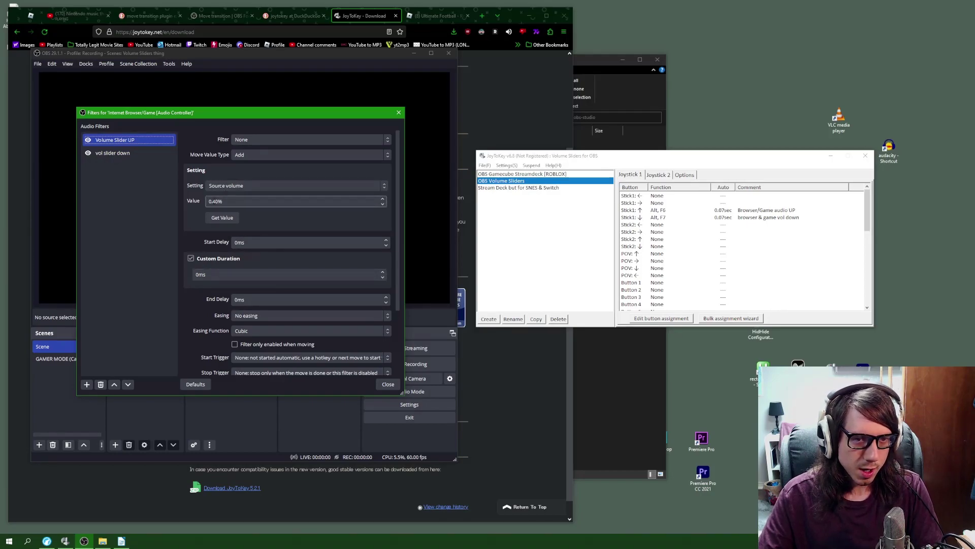
Check that the Volume Slider UP and vol slider down filters both step ±0.40%, then close the filters window.
click(213, 201)
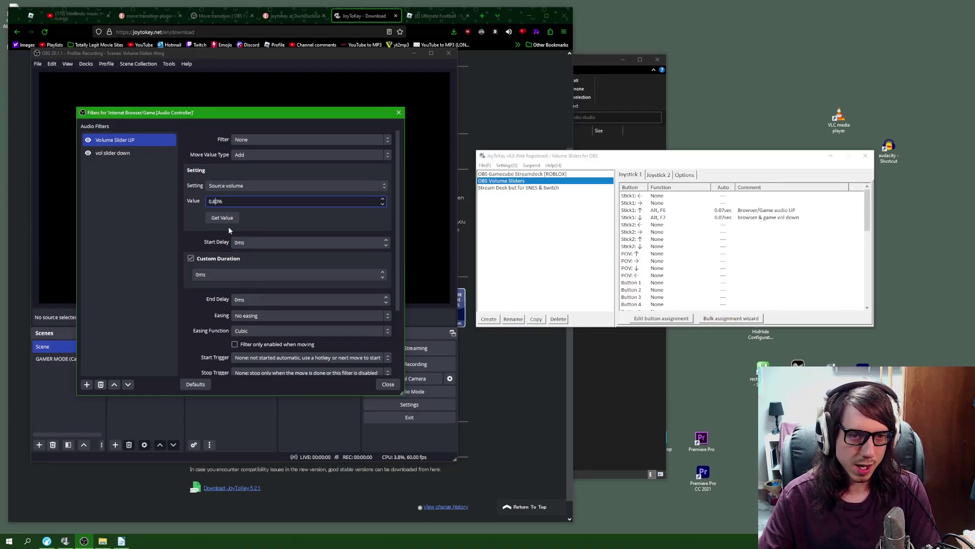
click(120, 153)
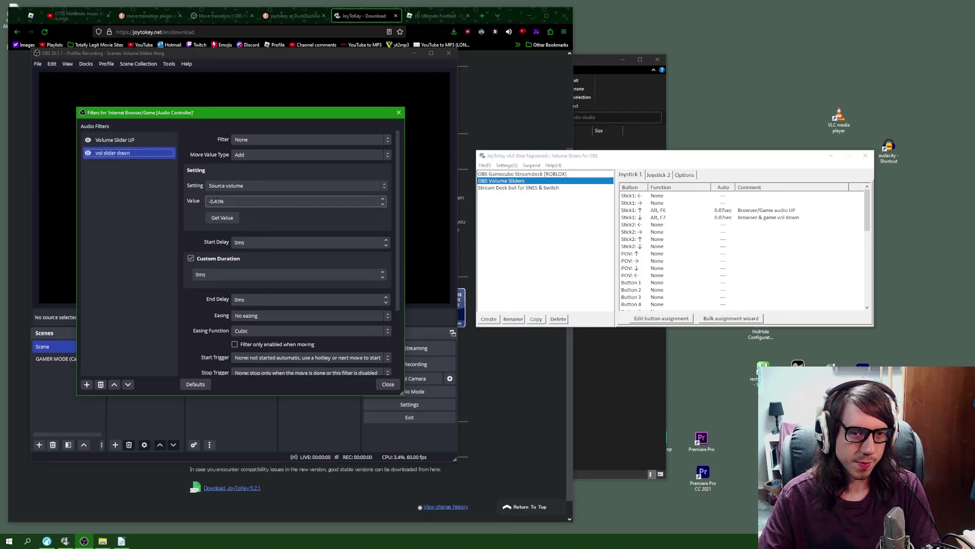
click(214, 201)
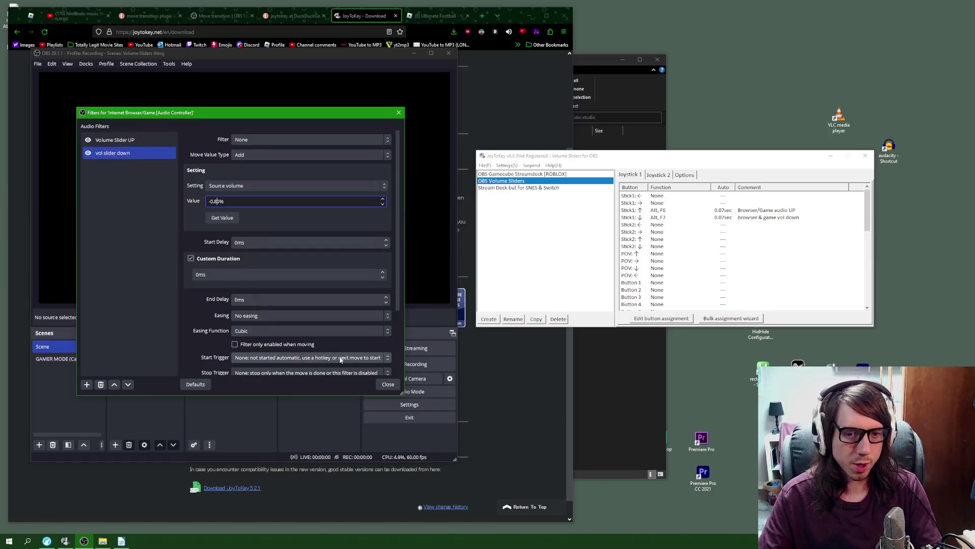
click(388, 384)
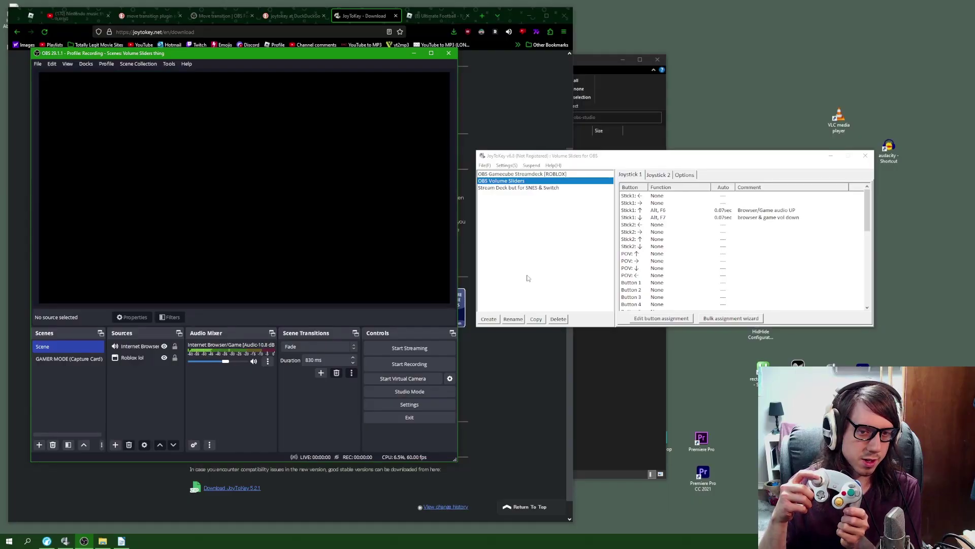
Nudge the Internet Browser/Game volume down and up via Alt+F7/Alt+F6, settling near -4.0 dB.
key(alt+F7)
key(alt+F6)
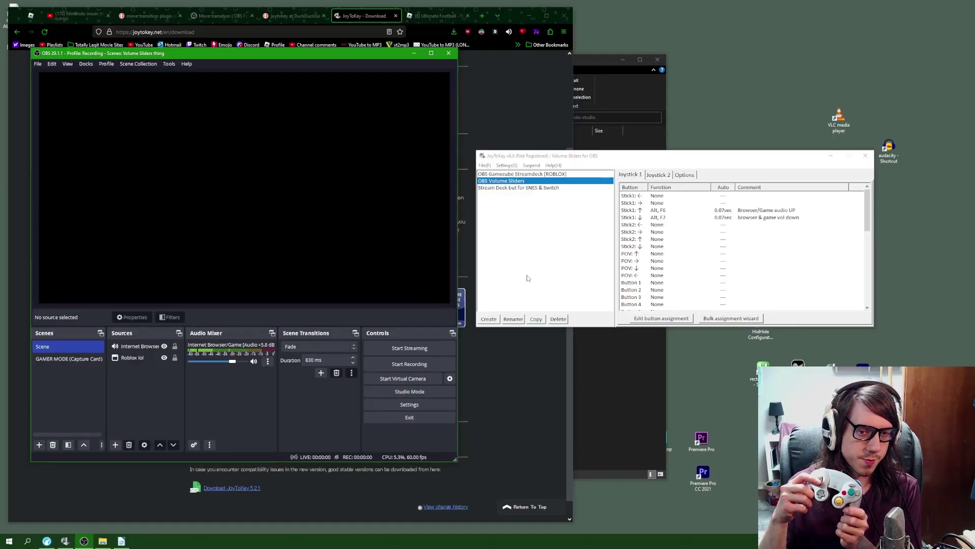
key(alt+F6)
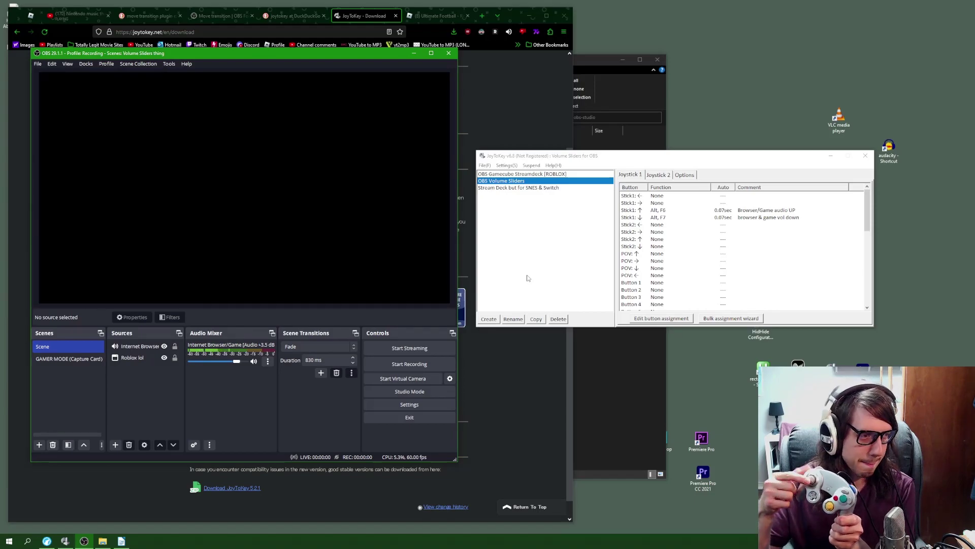
key(alt+F7)
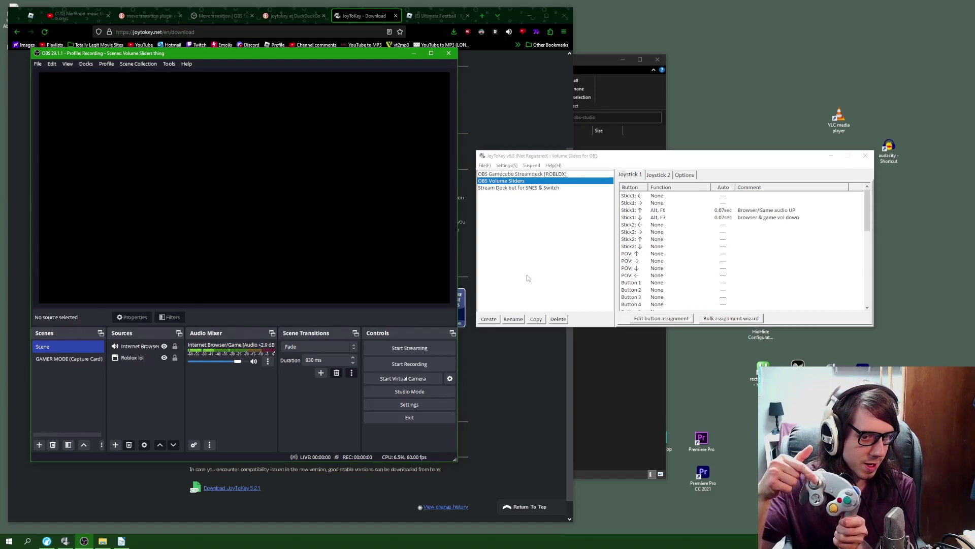
key(alt+F6)
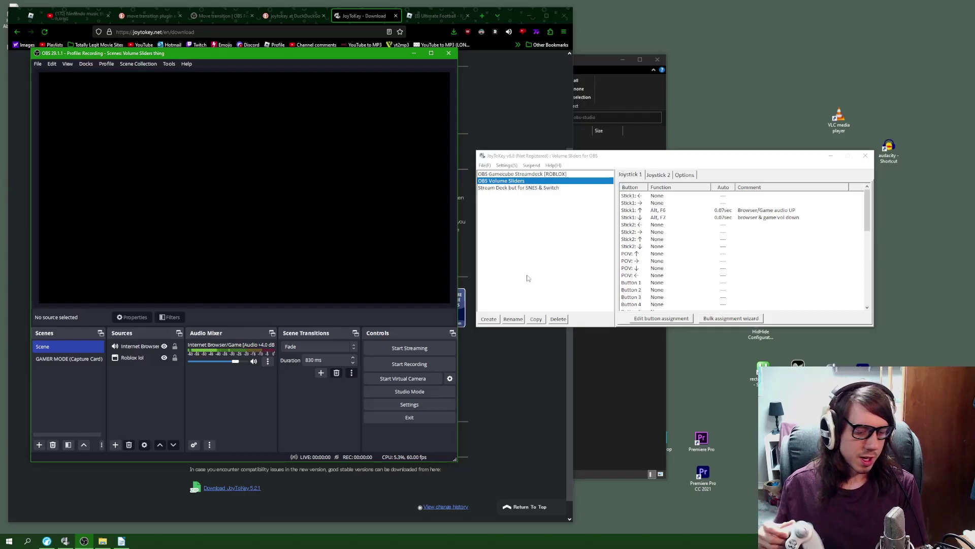